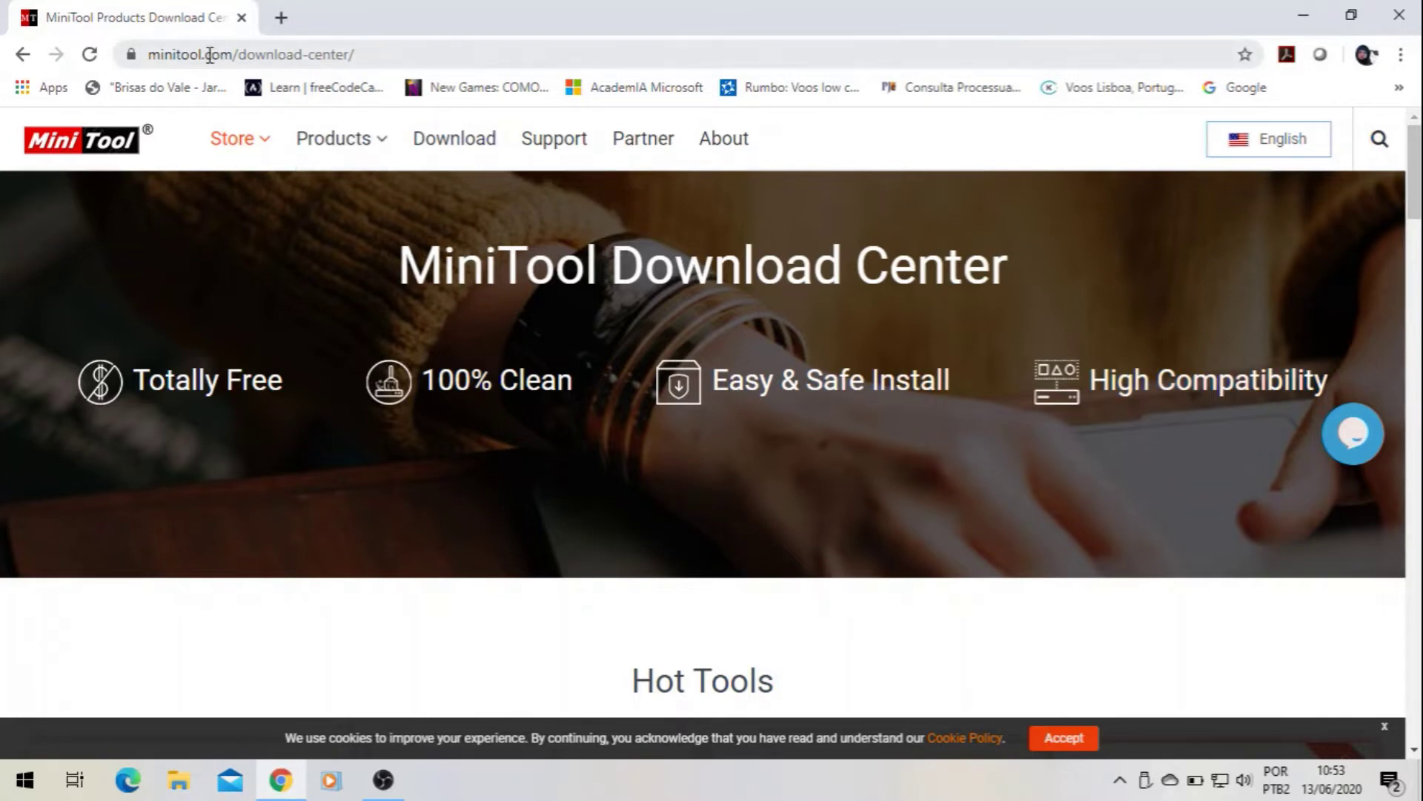
- Go to the MiniTool download center and scroll down to Hot Tools
double_click(172, 56)
key(Right)
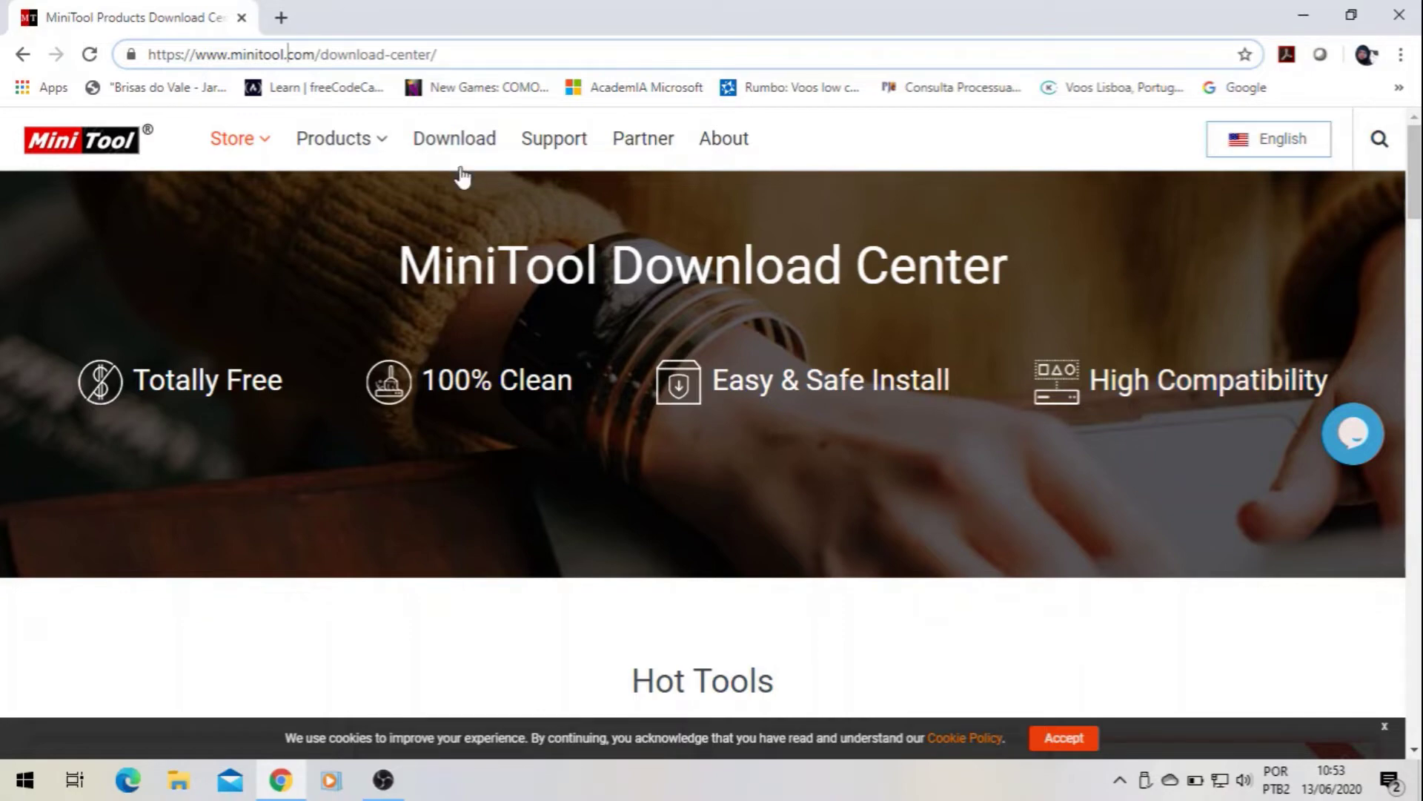
click(441, 152)
scroll(890, 252, down, 2)
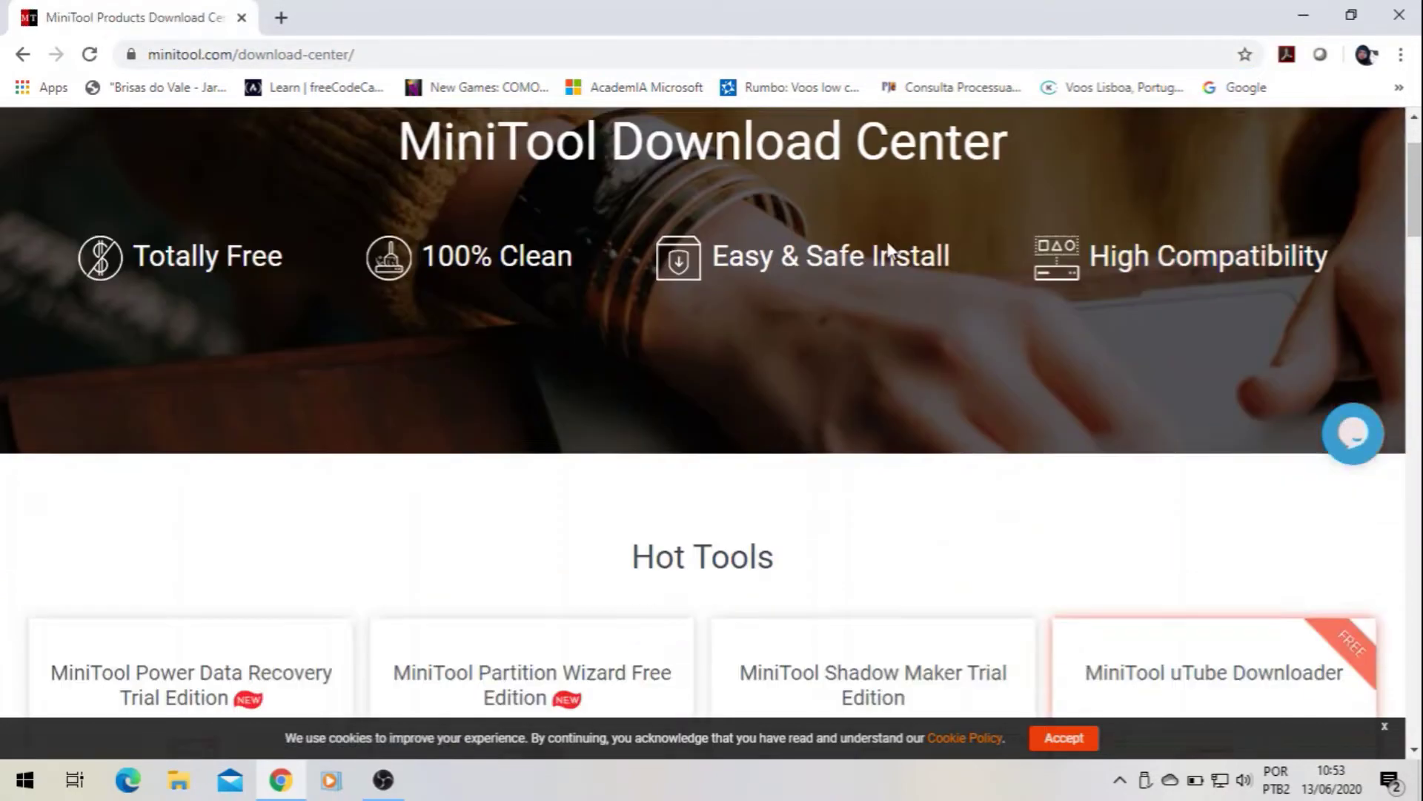
scroll(893, 254, down, 5)
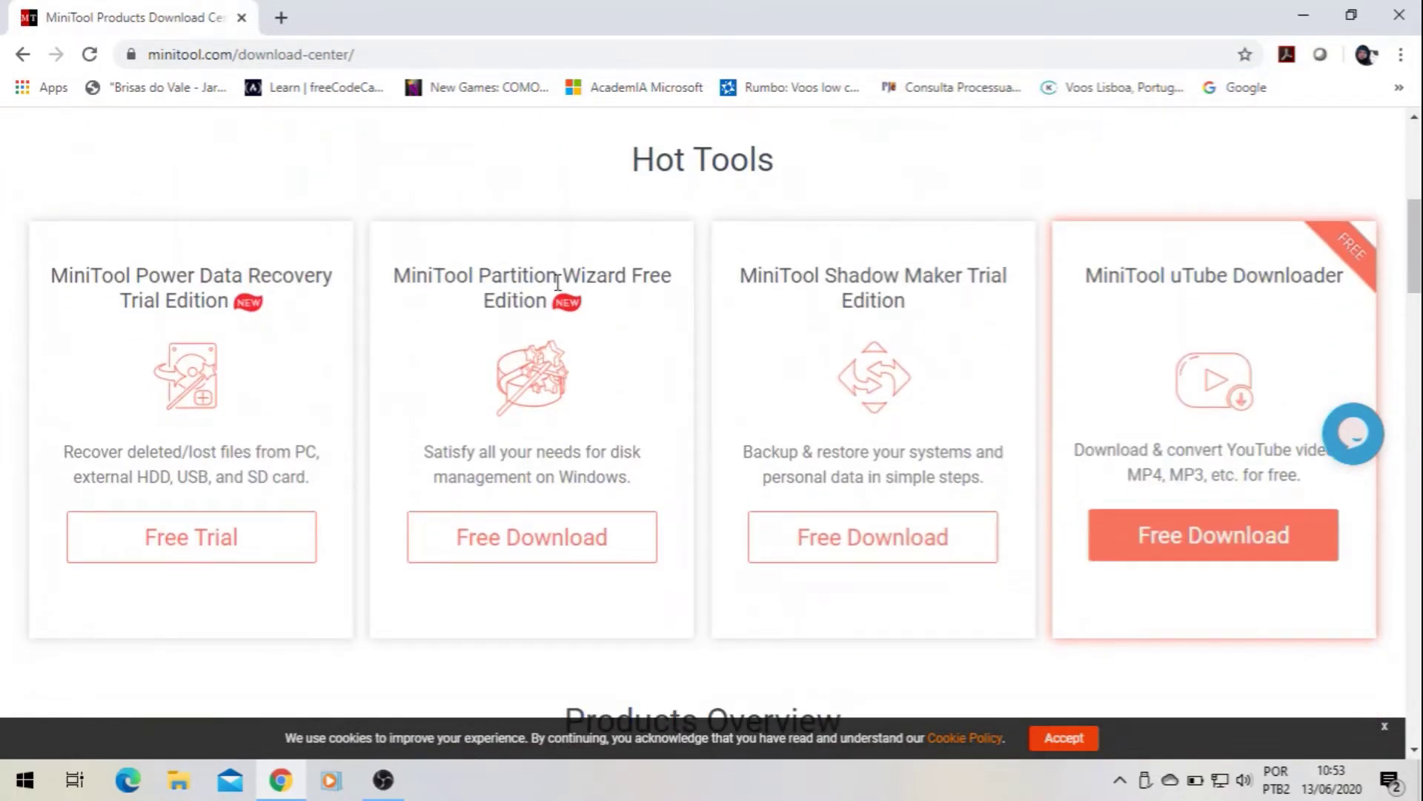
- Request the Partition Wizard Free download, cancel saving the installer, and close Chrome
click(494, 540)
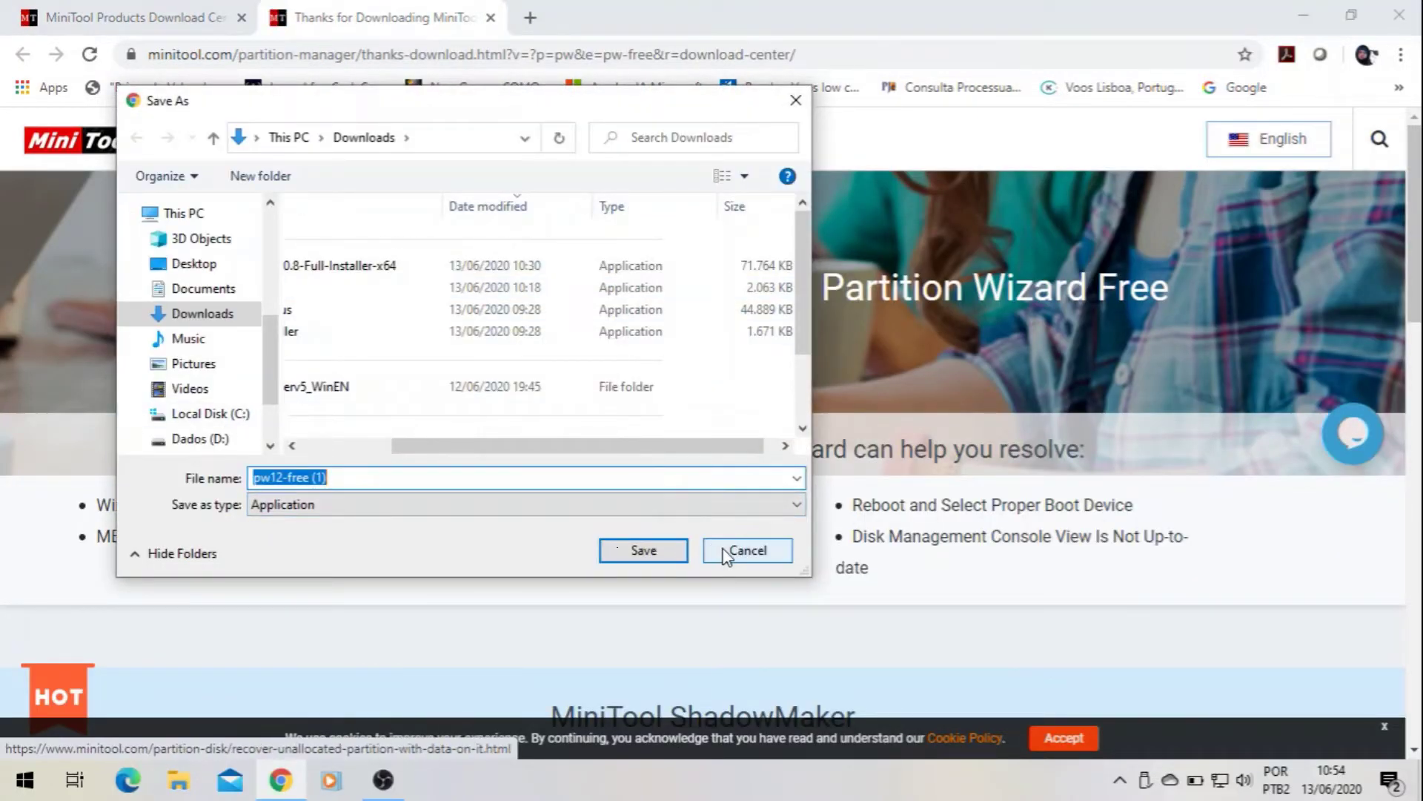
click(747, 550)
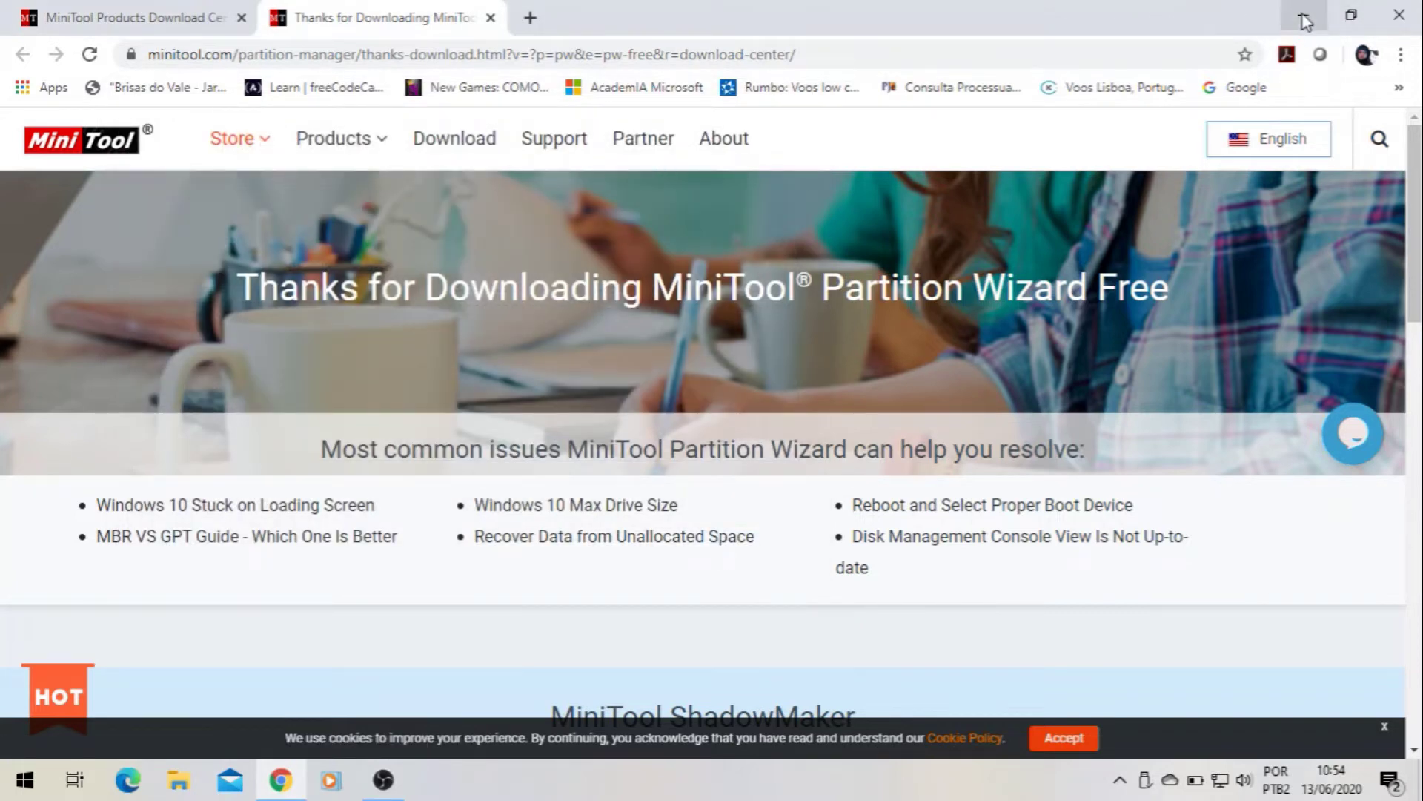
click(1385, 26)
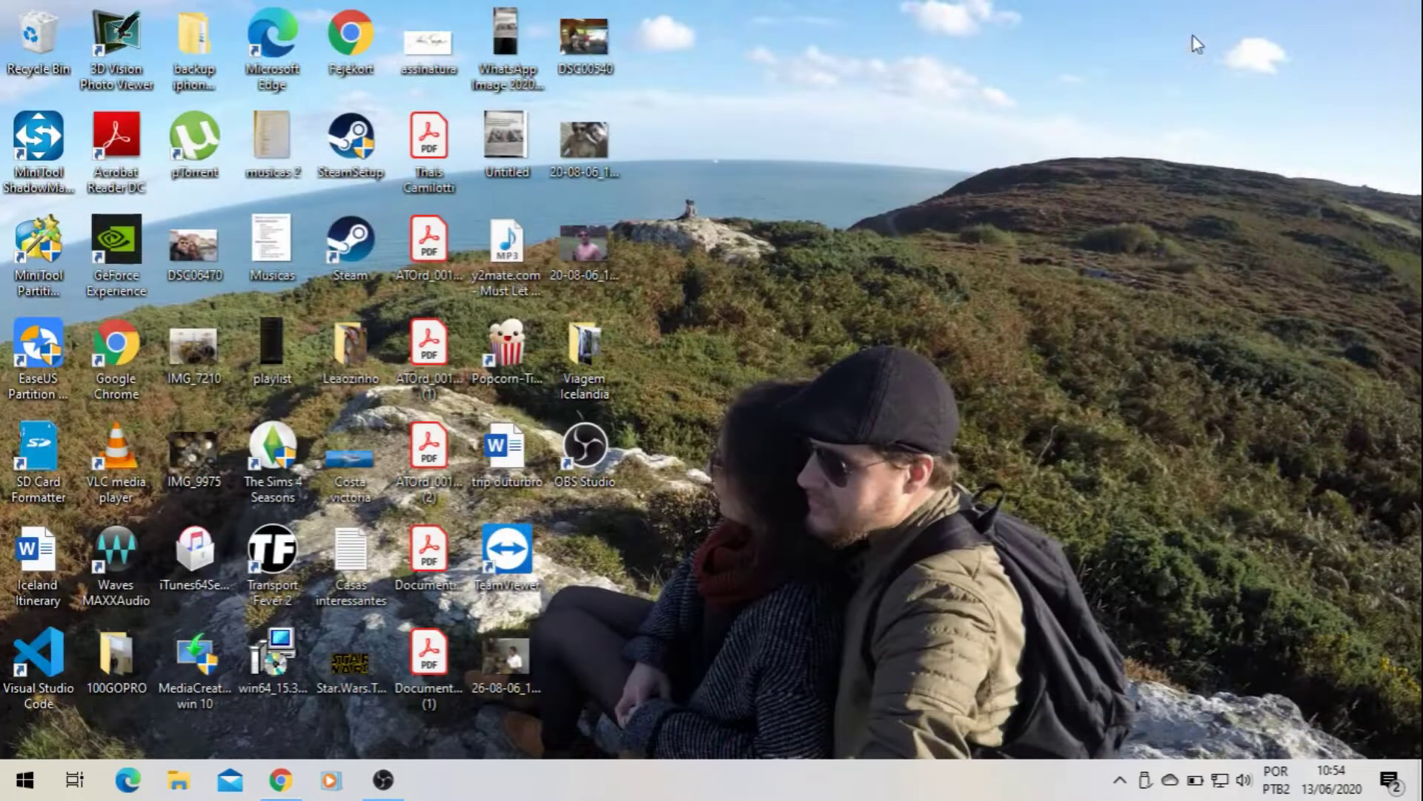
- Launch Partition Wizard maximized, dismiss the promotion, and select the 59.75 GB Disk 3
click(29, 252)
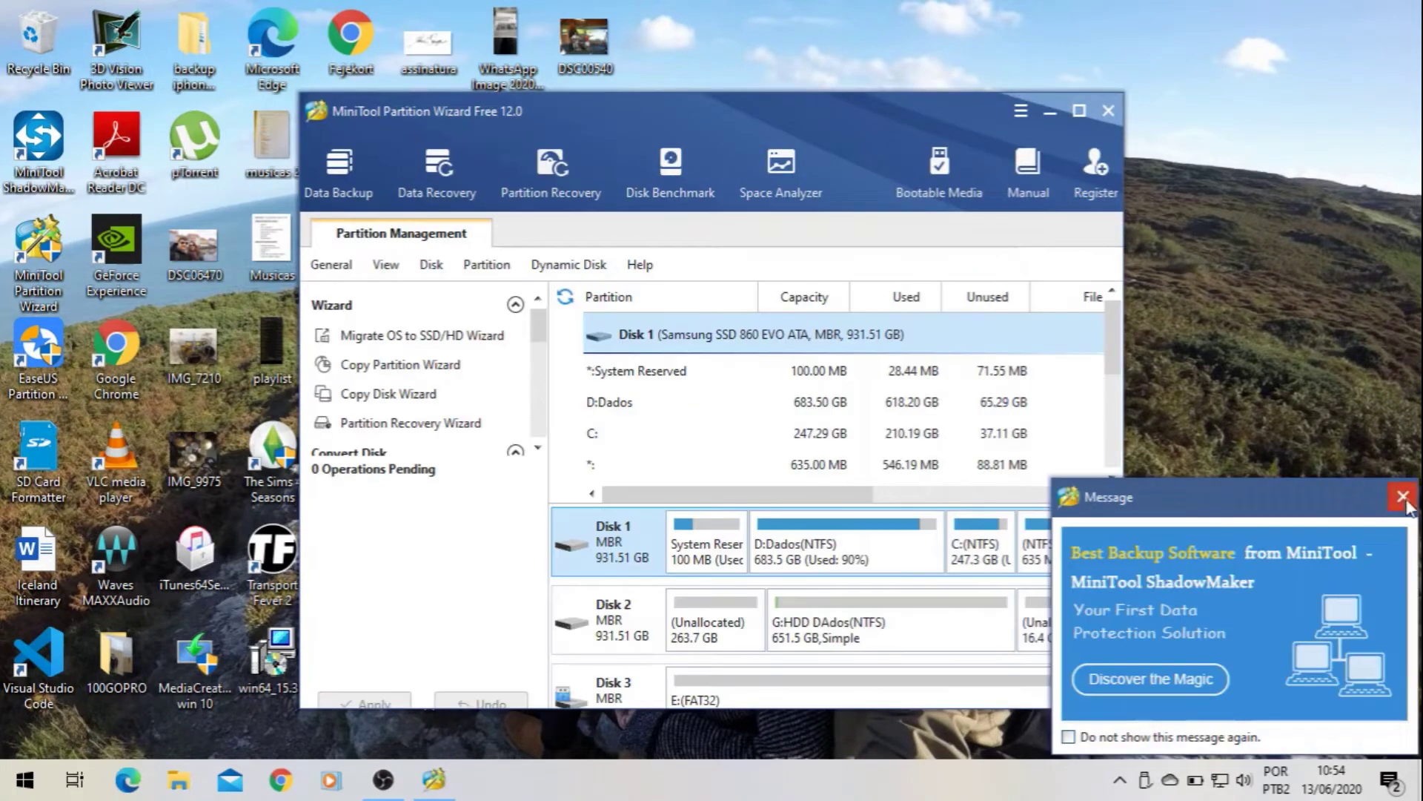
click(1078, 111)
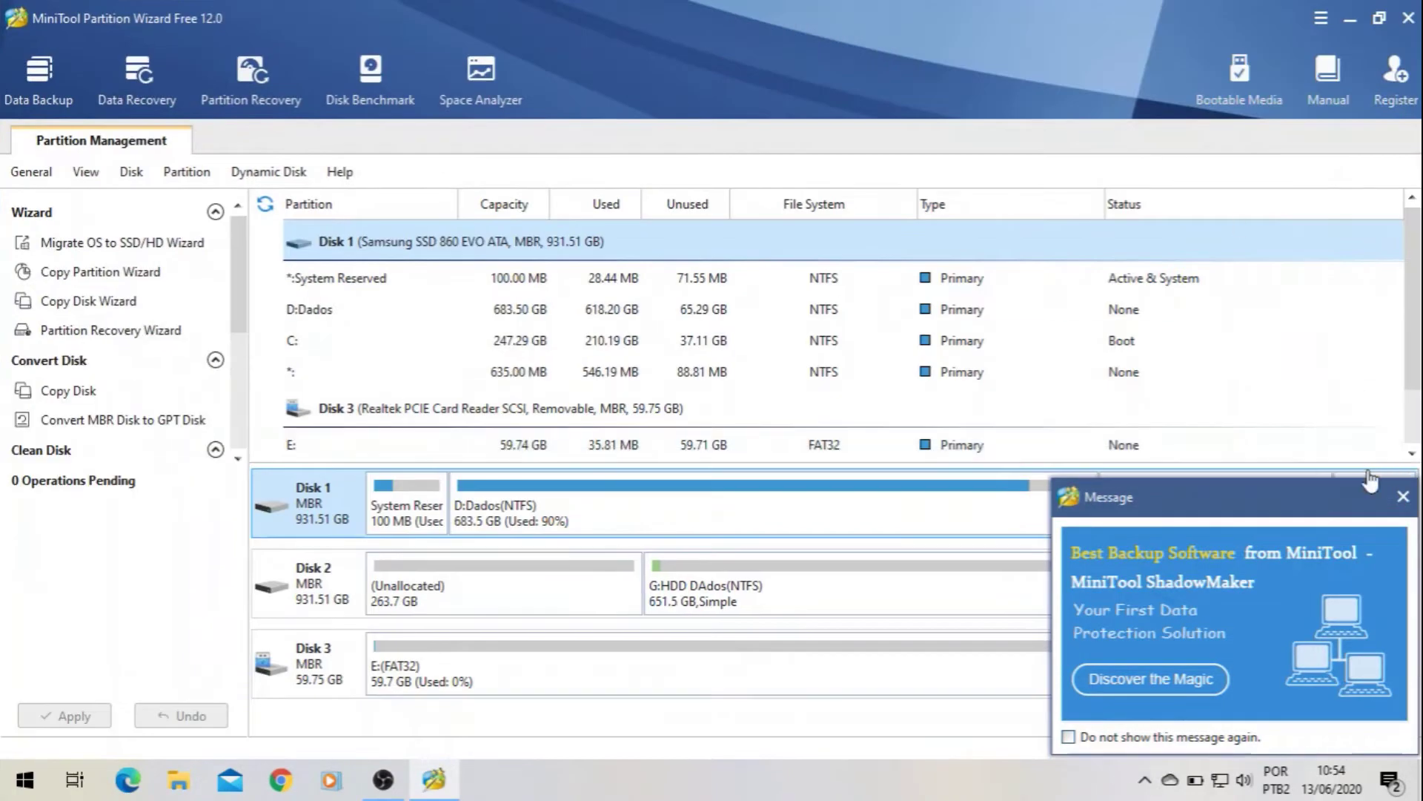
click(1401, 495)
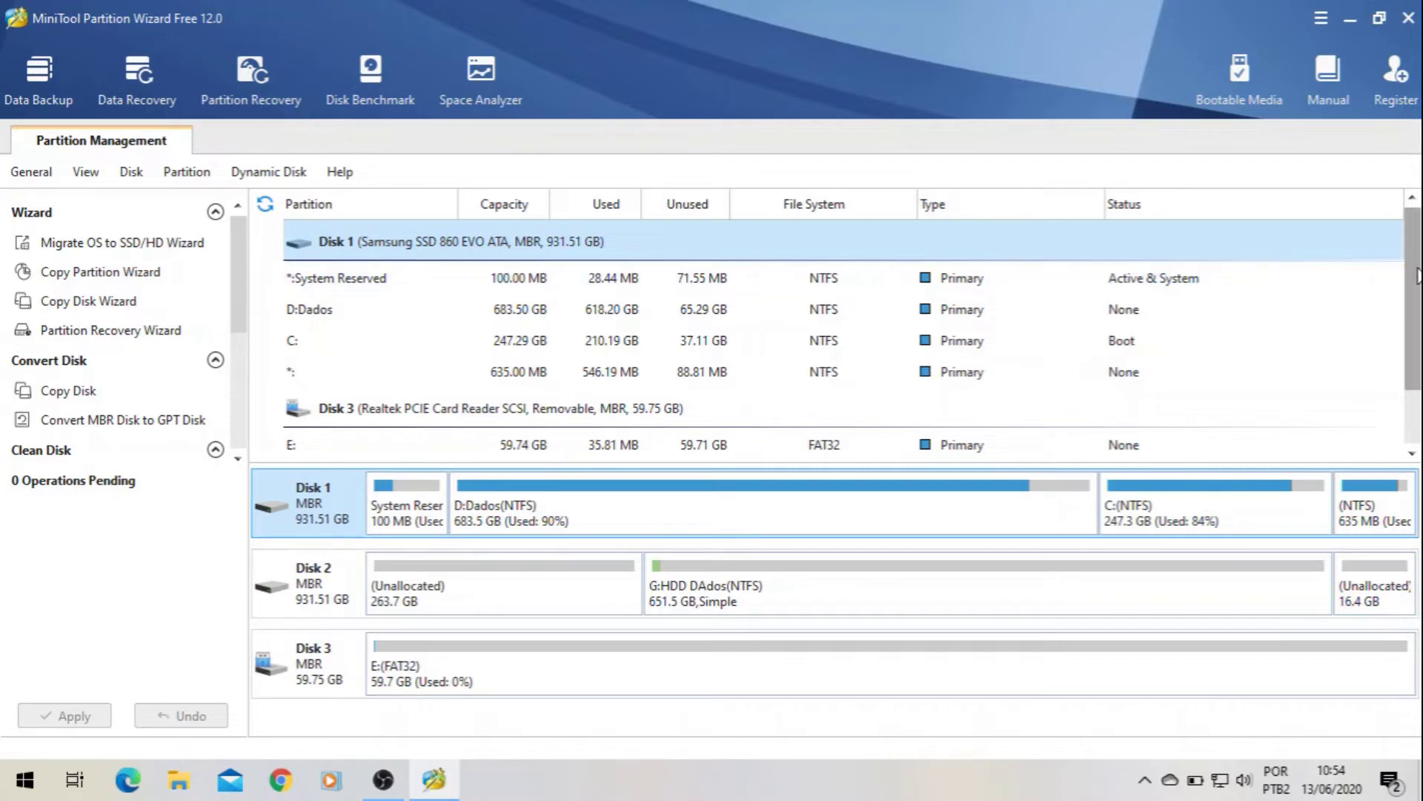
drag(1414, 297, 1418, 341)
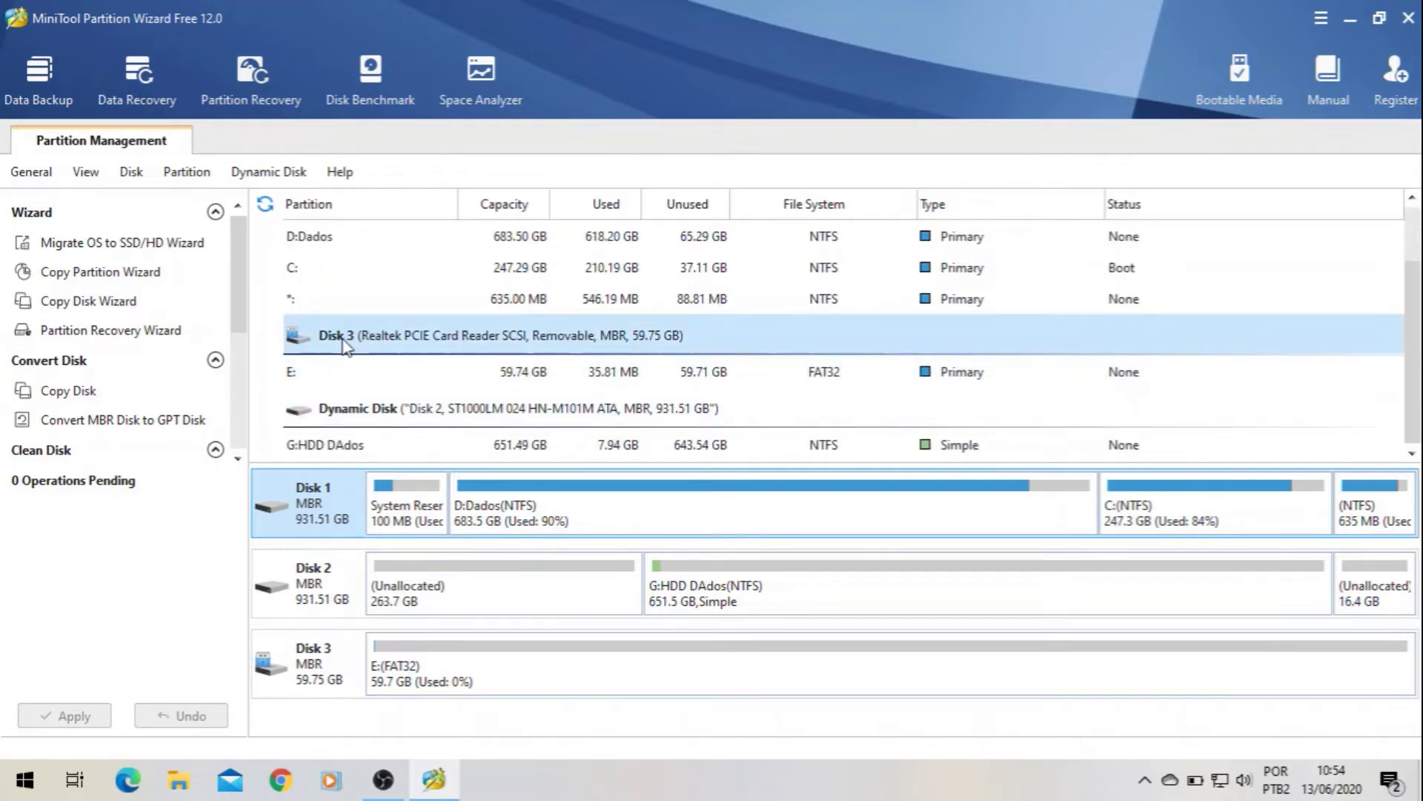
click(406, 334)
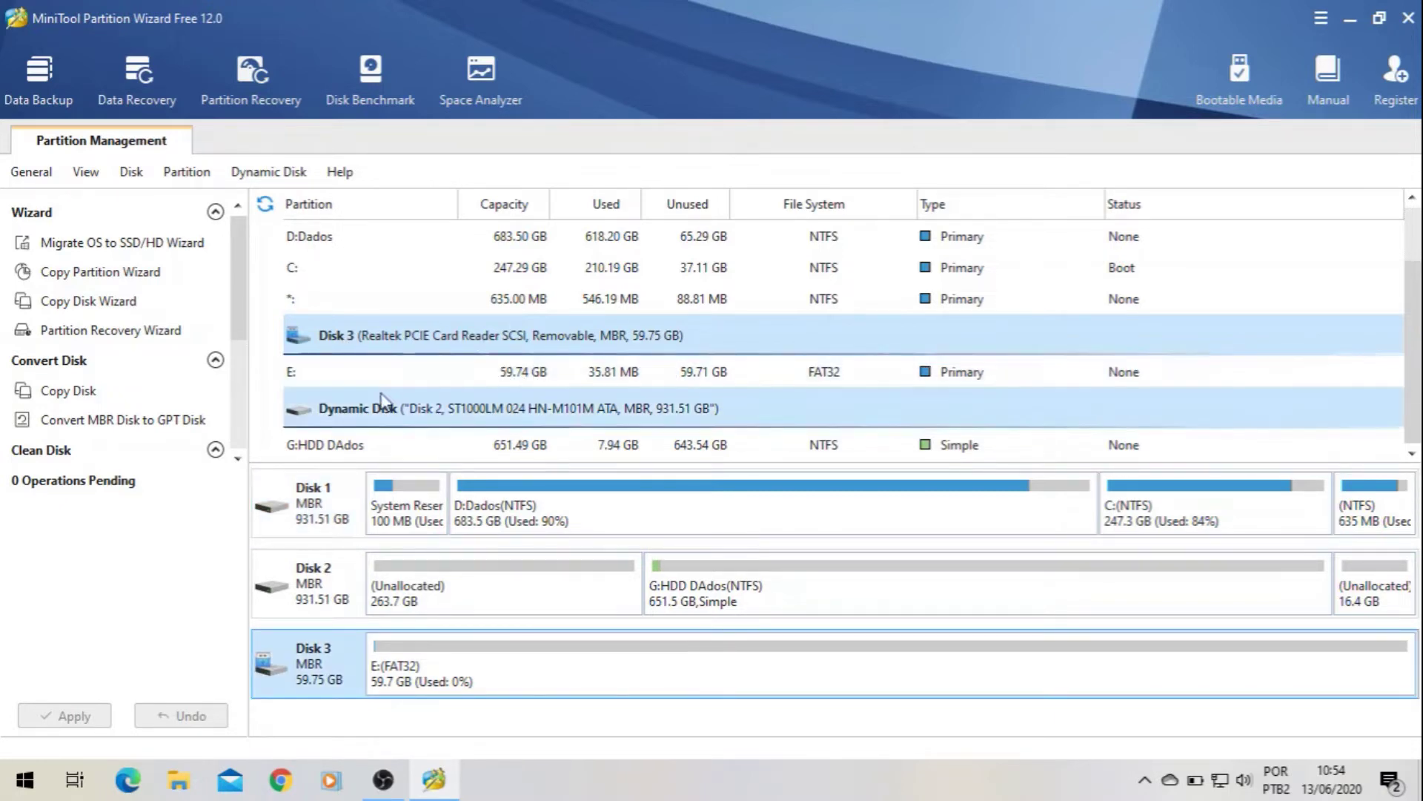
- Delete all partitions on Disk 3, the SD card, and confirm the deletion
right_click(400, 370)
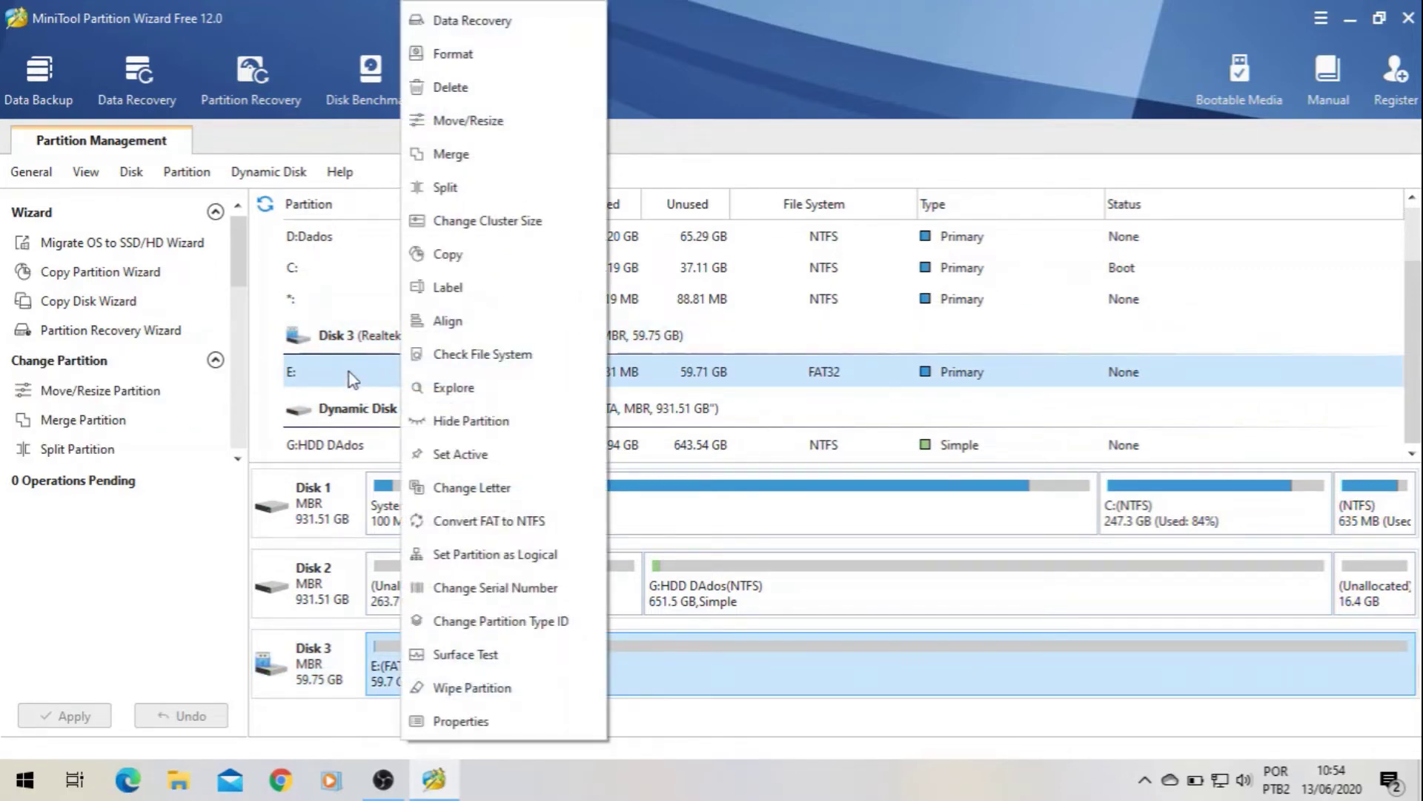
click(353, 346)
right_click(357, 343)
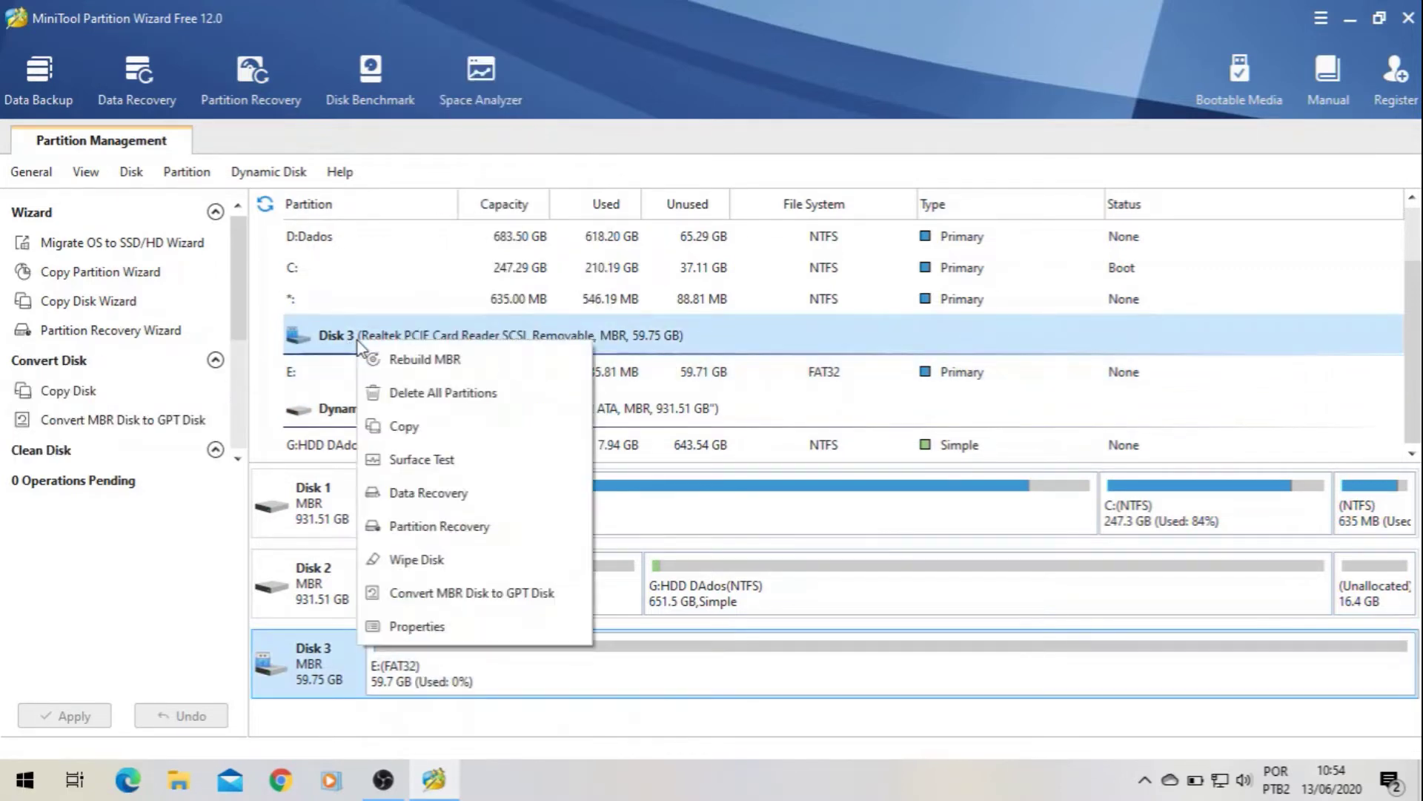
click(320, 369)
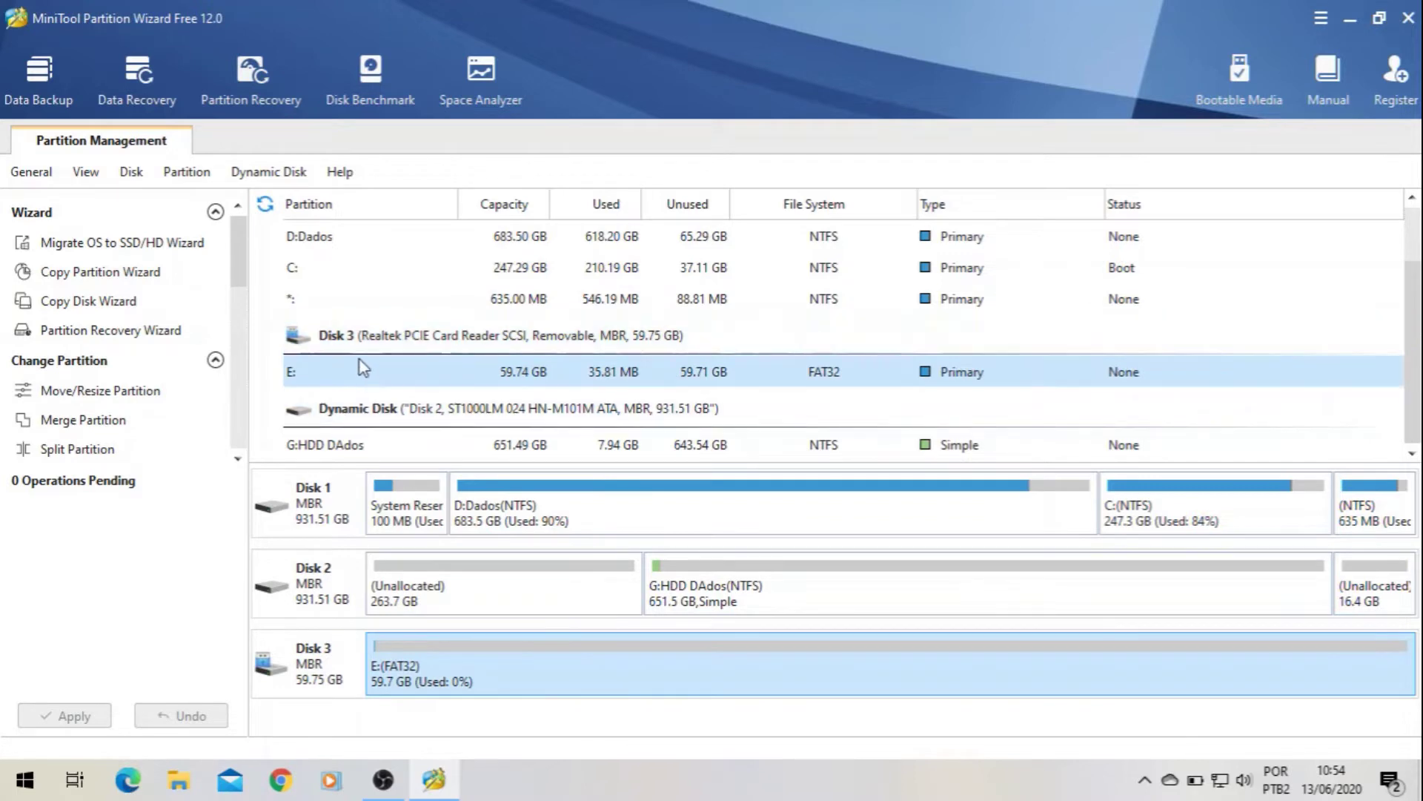
click(351, 344)
right_click(353, 346)
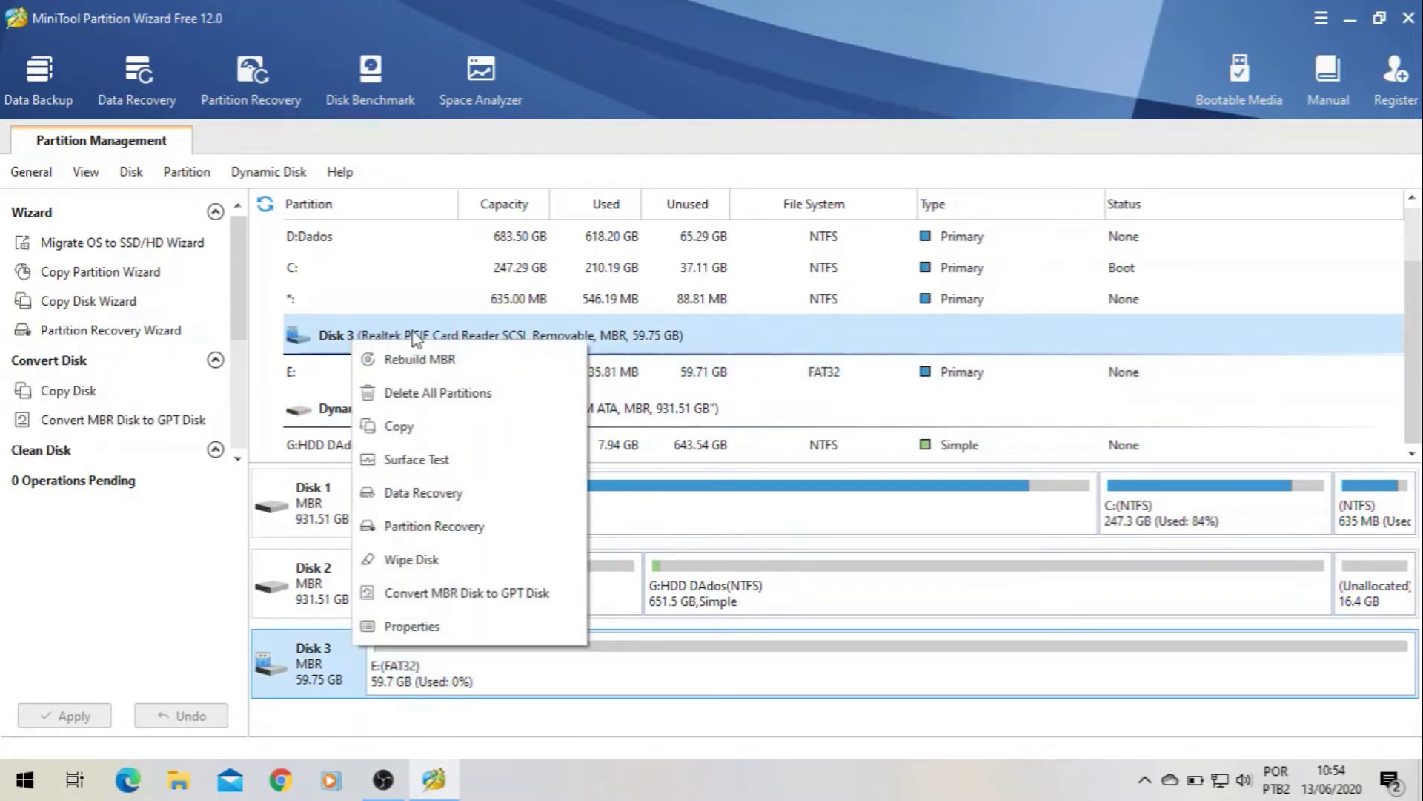
click(483, 400)
click(675, 433)
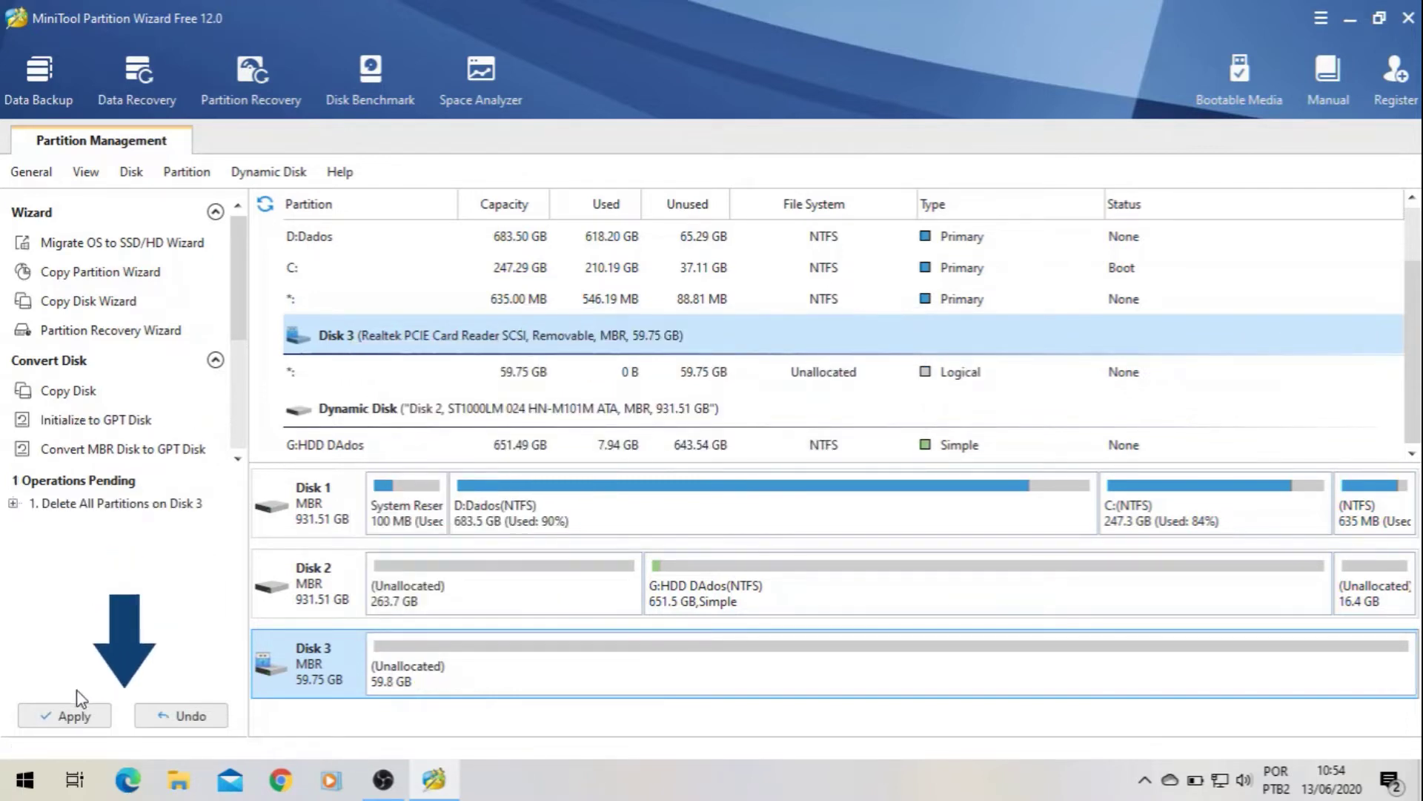
- Apply the pending deletion, acknowledge success, and select Disk 3's unallocated space
click(74, 714)
click(651, 439)
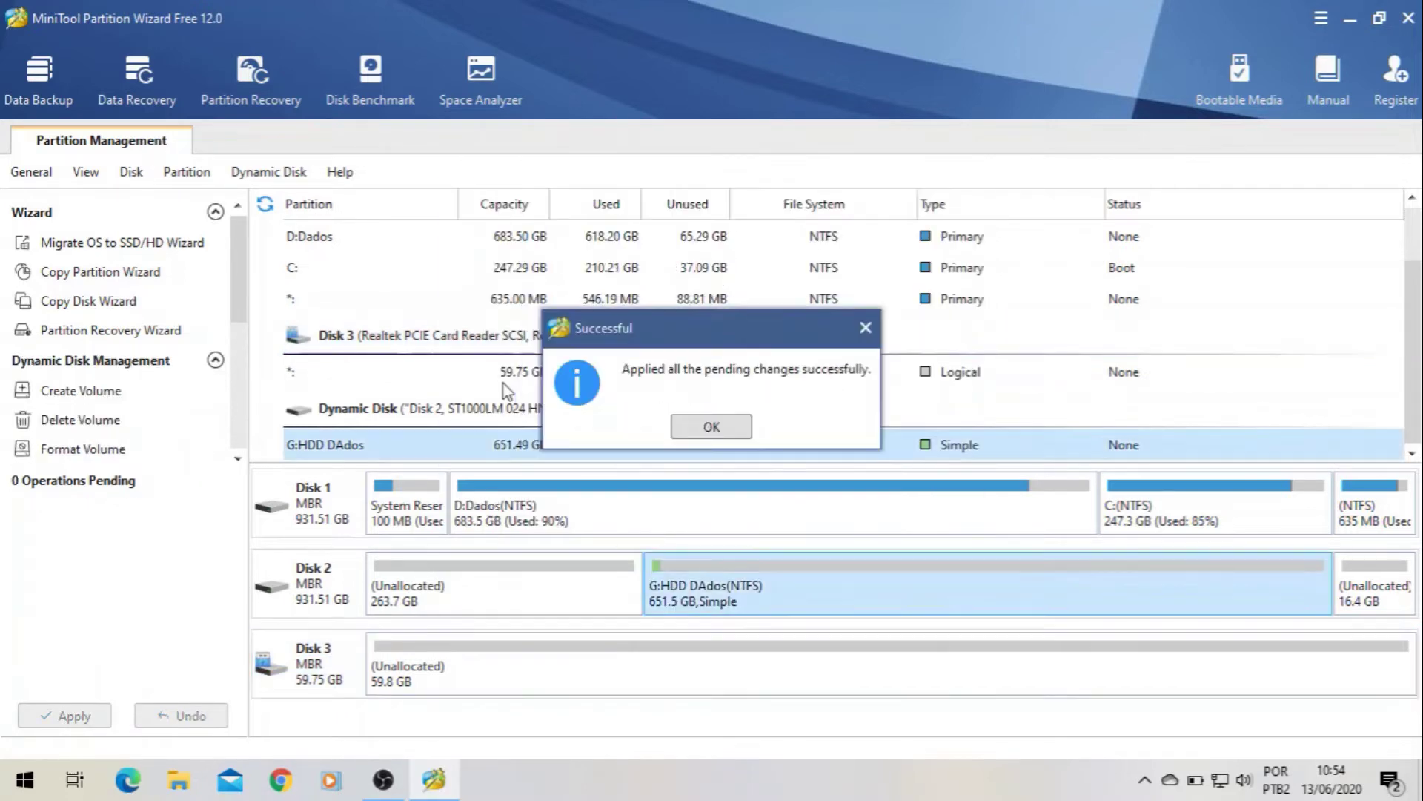
click(721, 432)
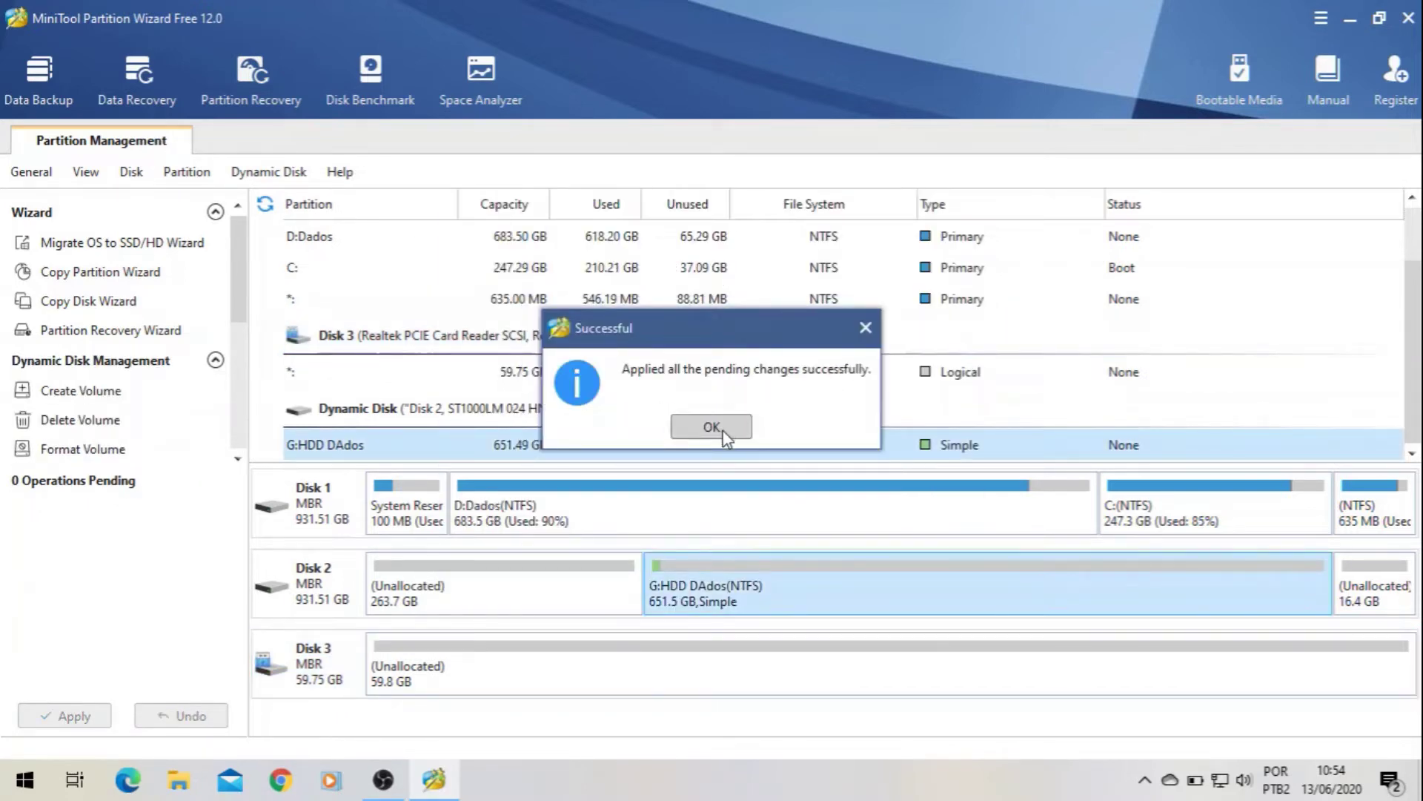
click(330, 369)
- Create a FAT32 partition with 64 KB clusters in Disk 3's unallocated space and apply it
right_click(331, 369)
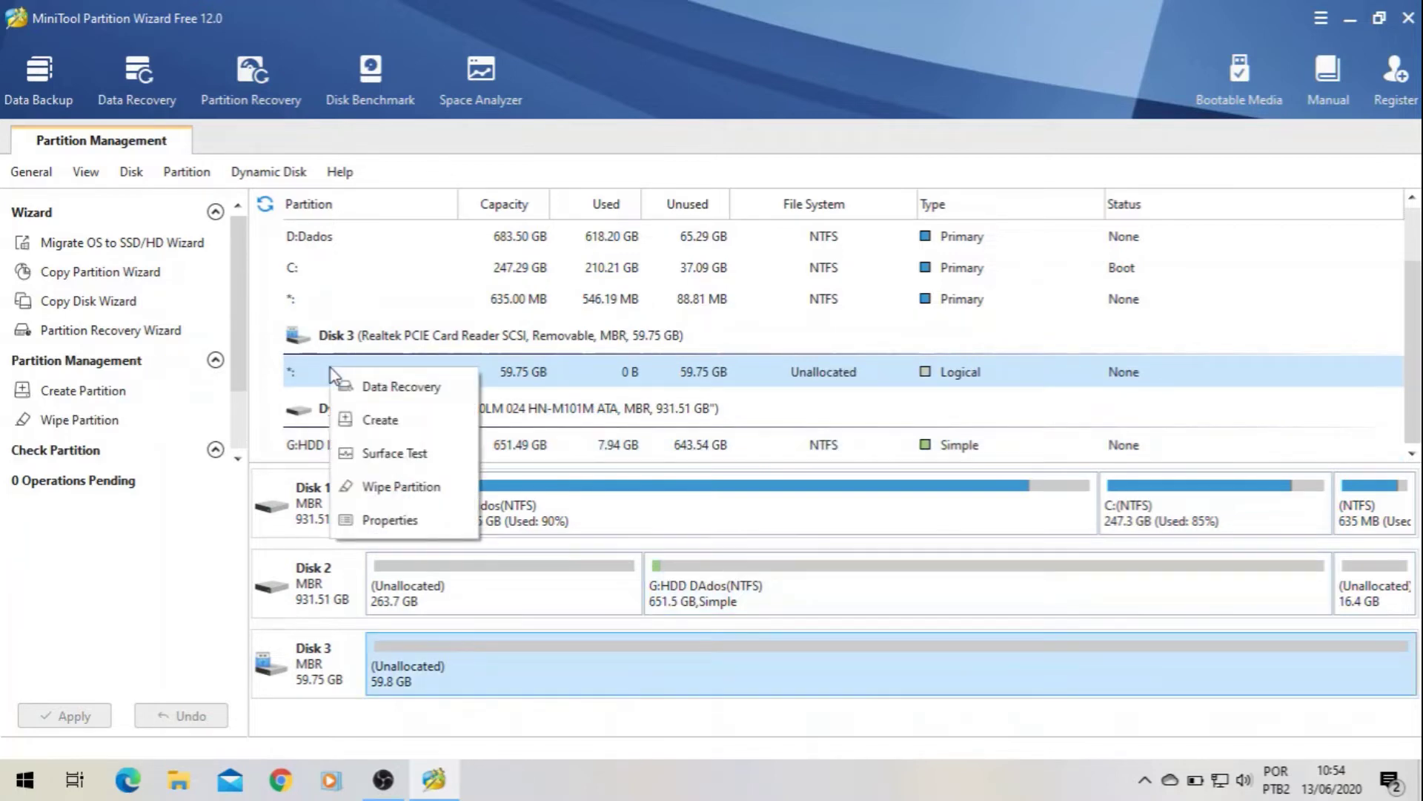
click(401, 422)
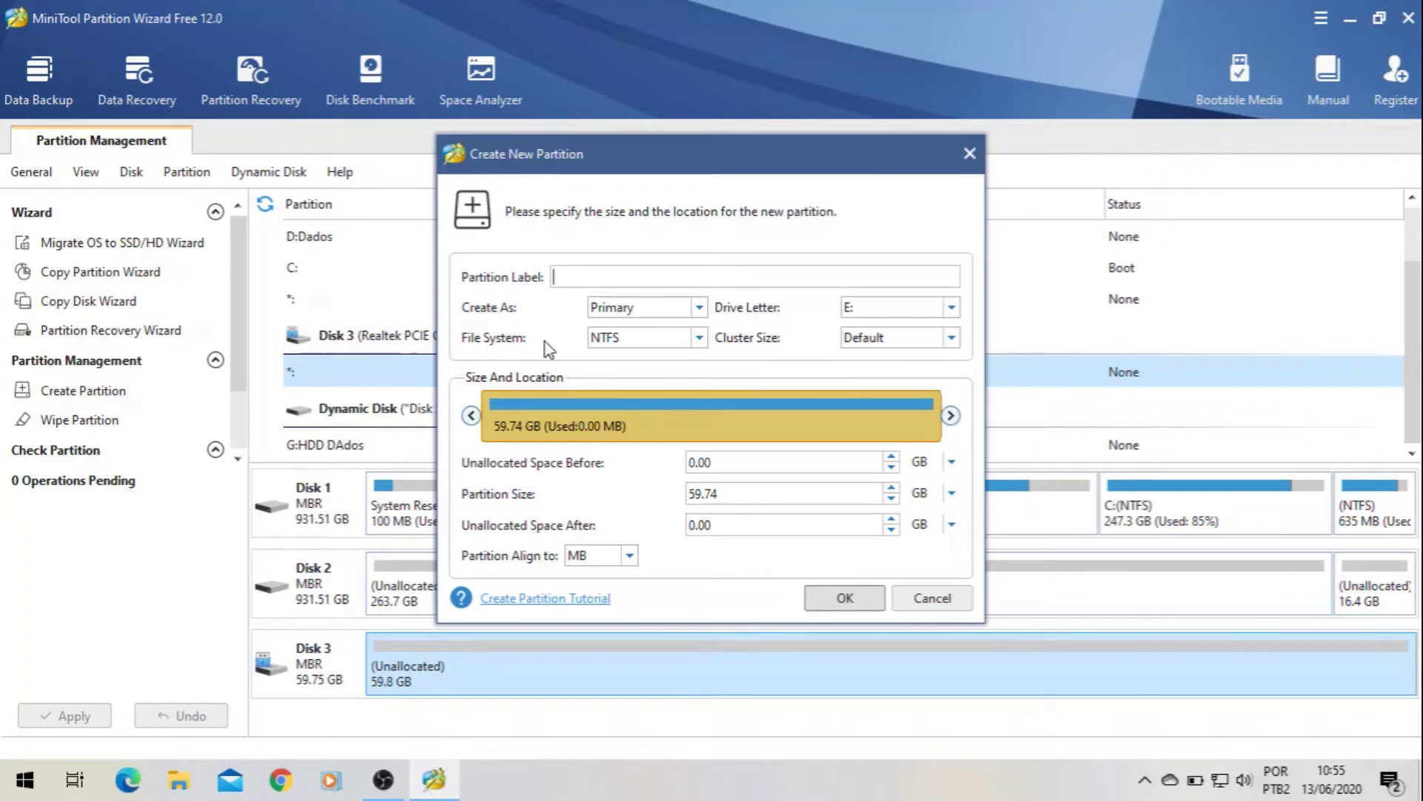
click(660, 340)
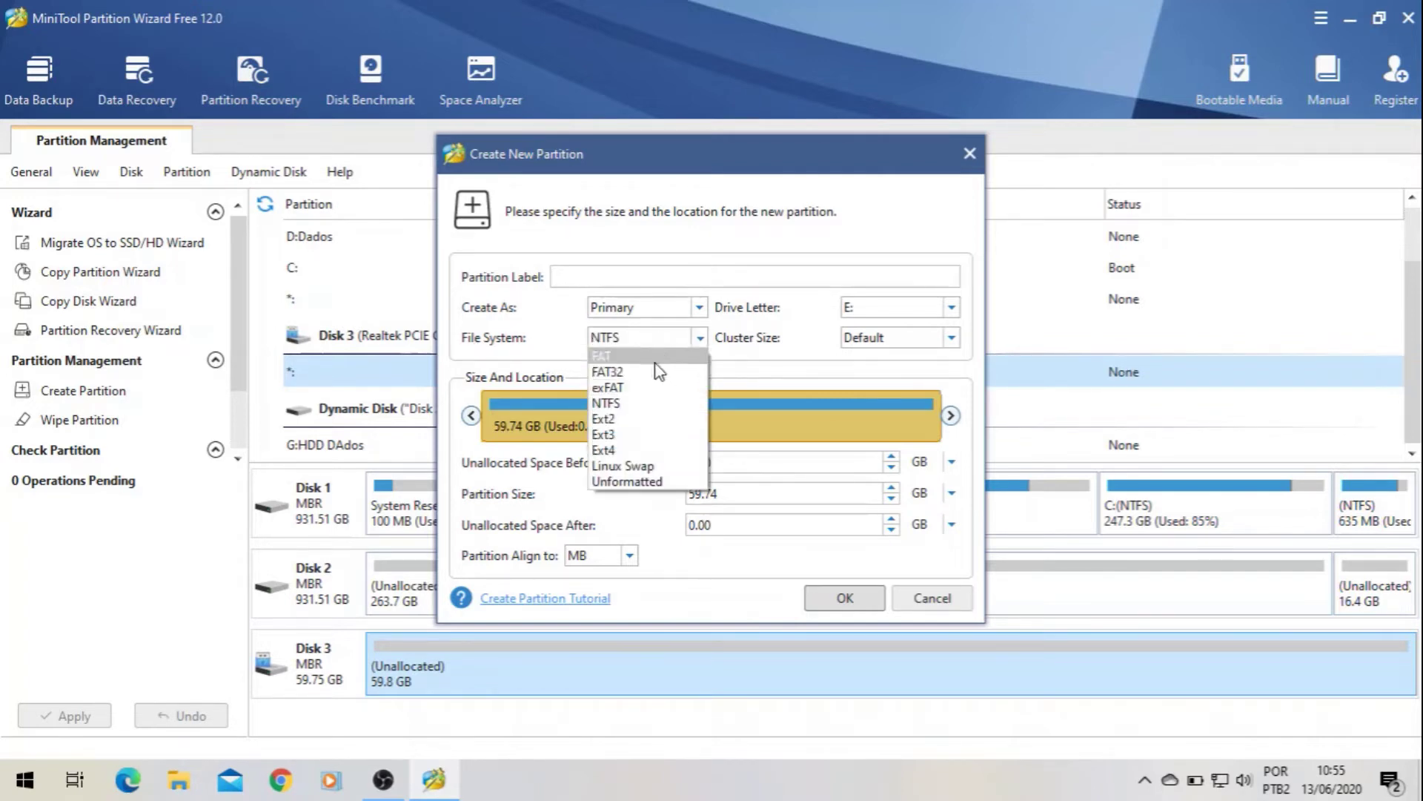
click(658, 372)
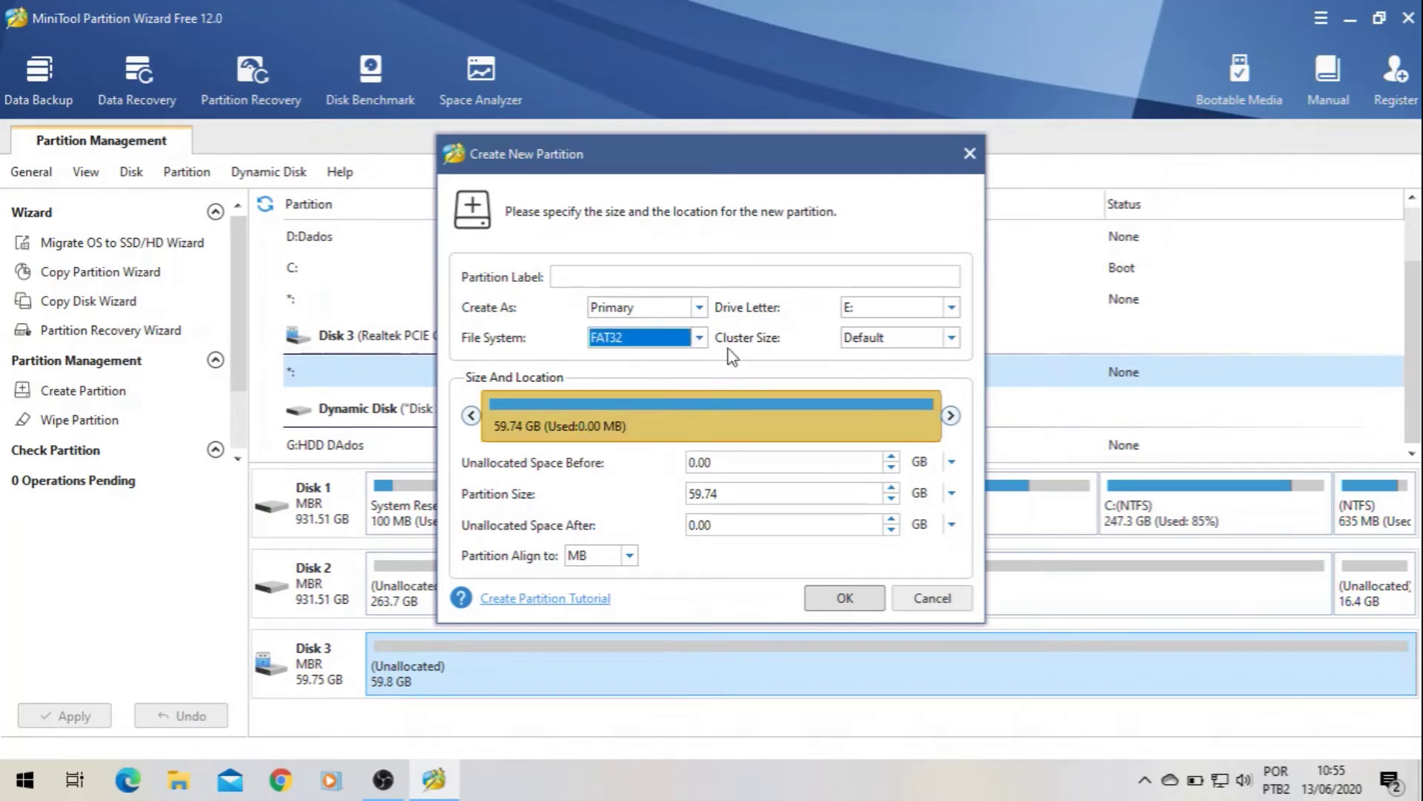
click(921, 348)
click(899, 467)
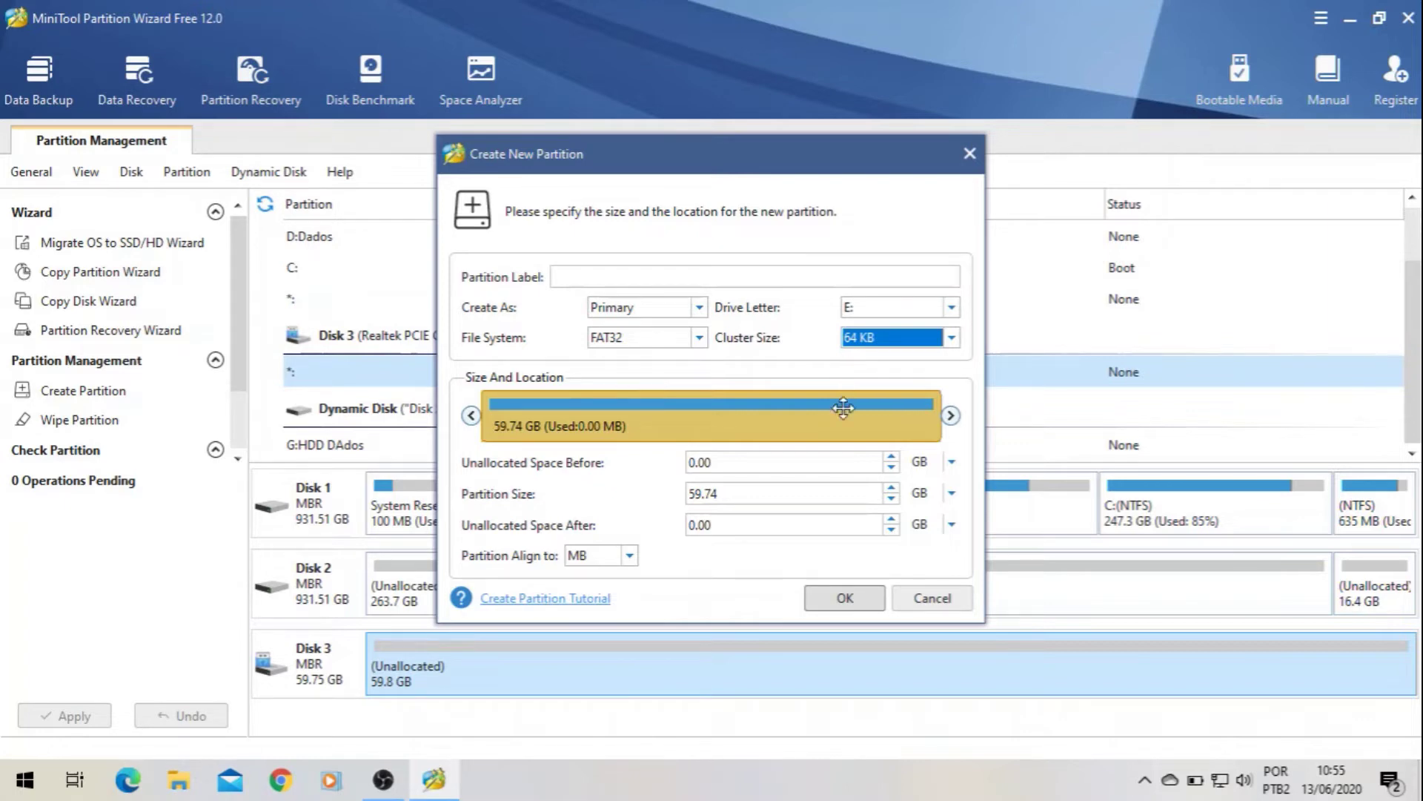
click(846, 599)
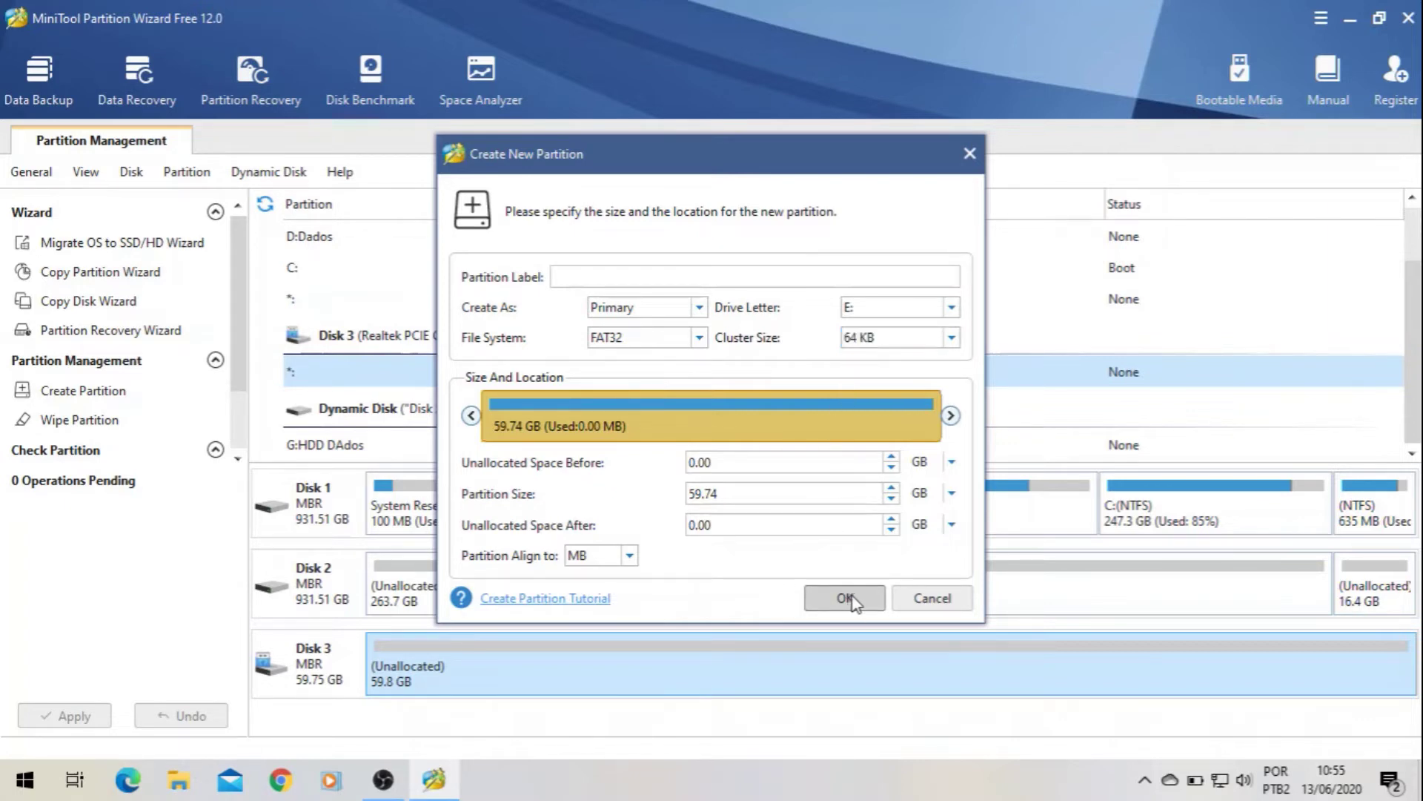
click(73, 717)
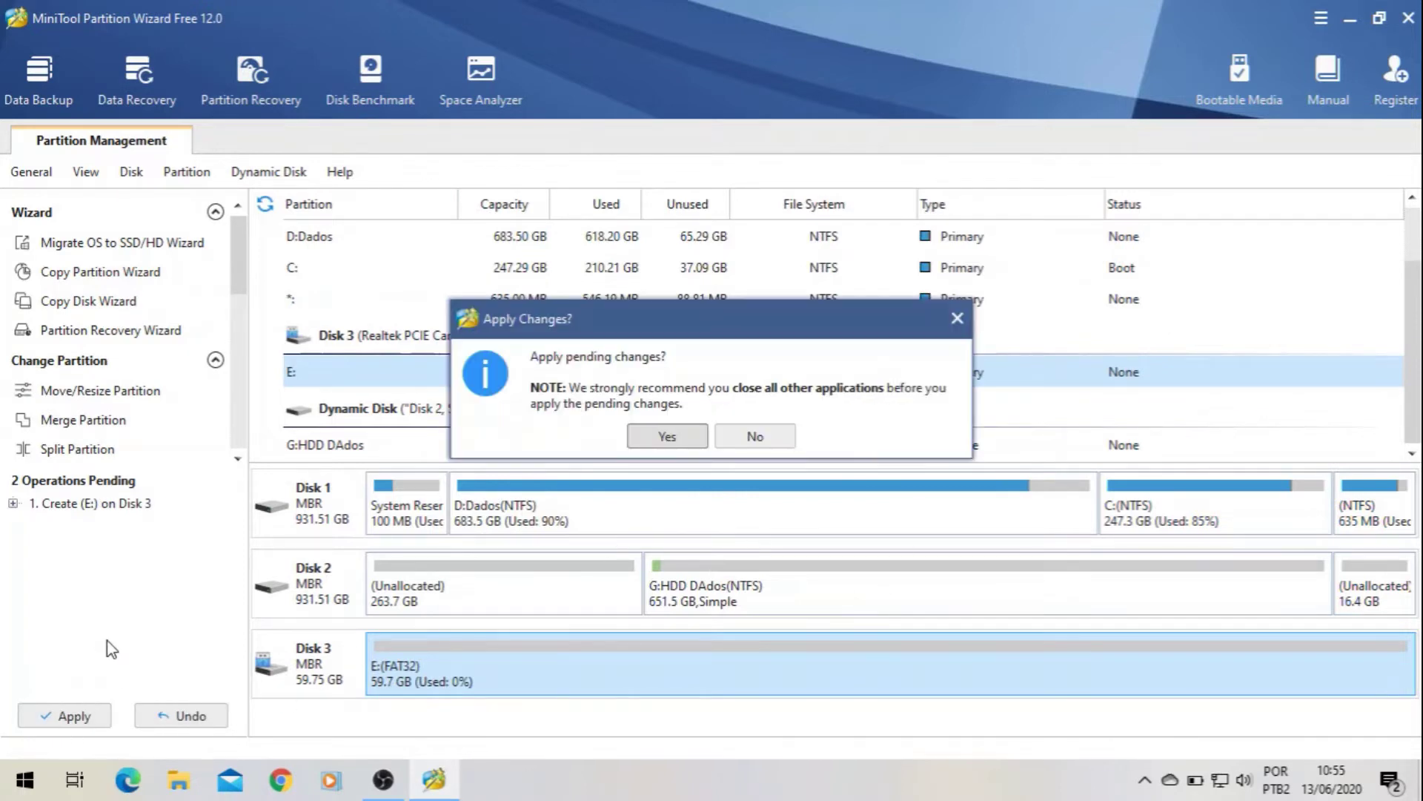
click(658, 432)
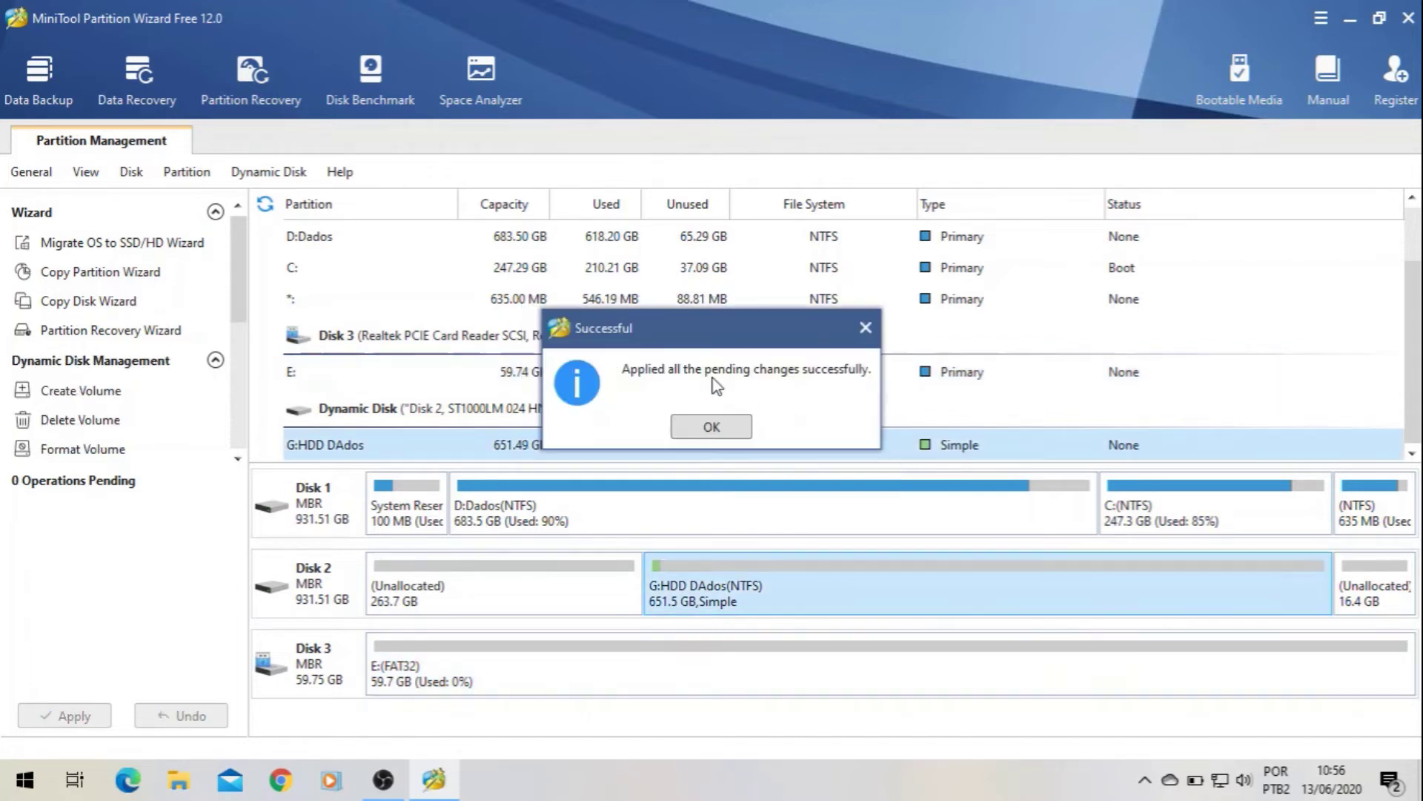
- Close the success notice once the FAT32 E: partition finishes applying
click(738, 428)
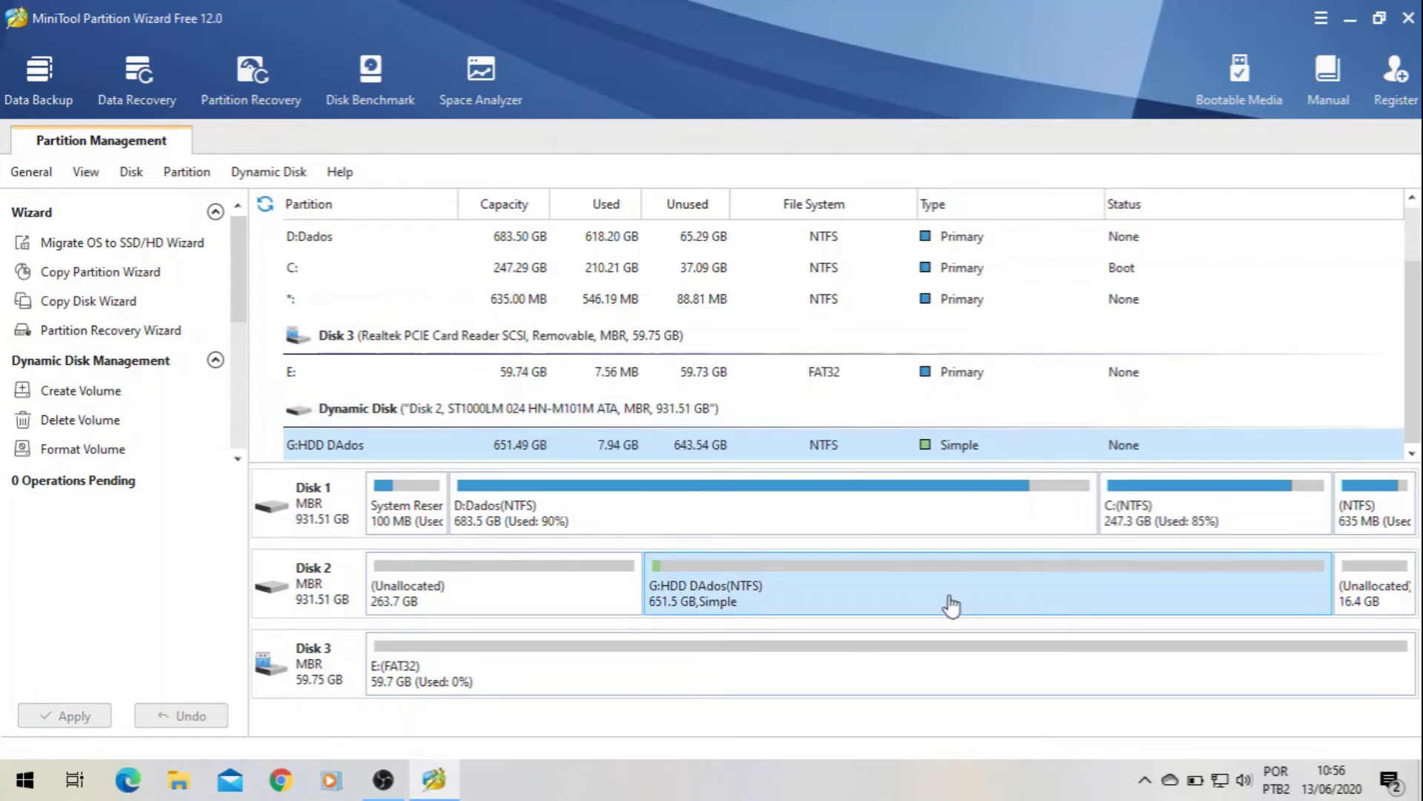
- Open the SDXC (E:) card in a maximized File Explorer window
key(super+e)
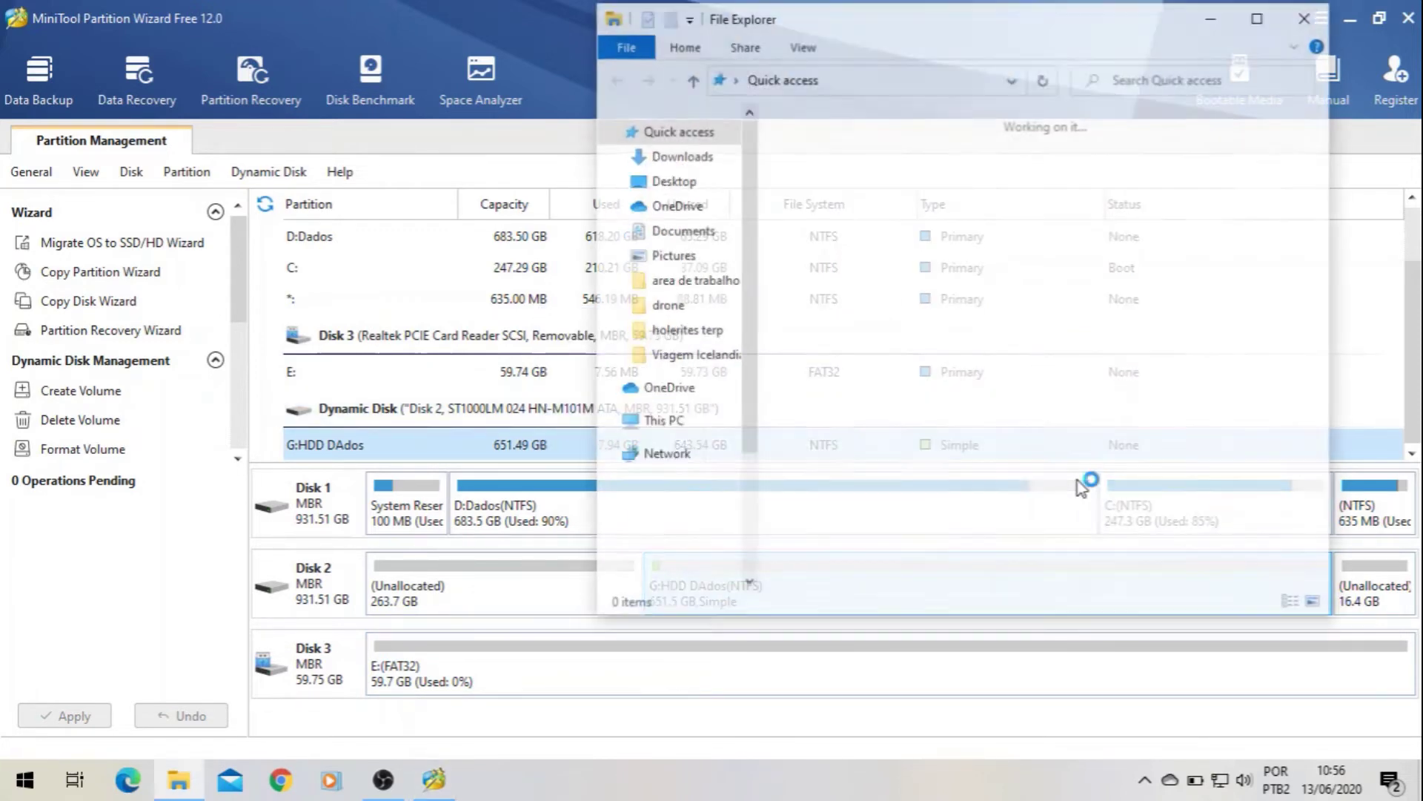
double_click(1050, 27)
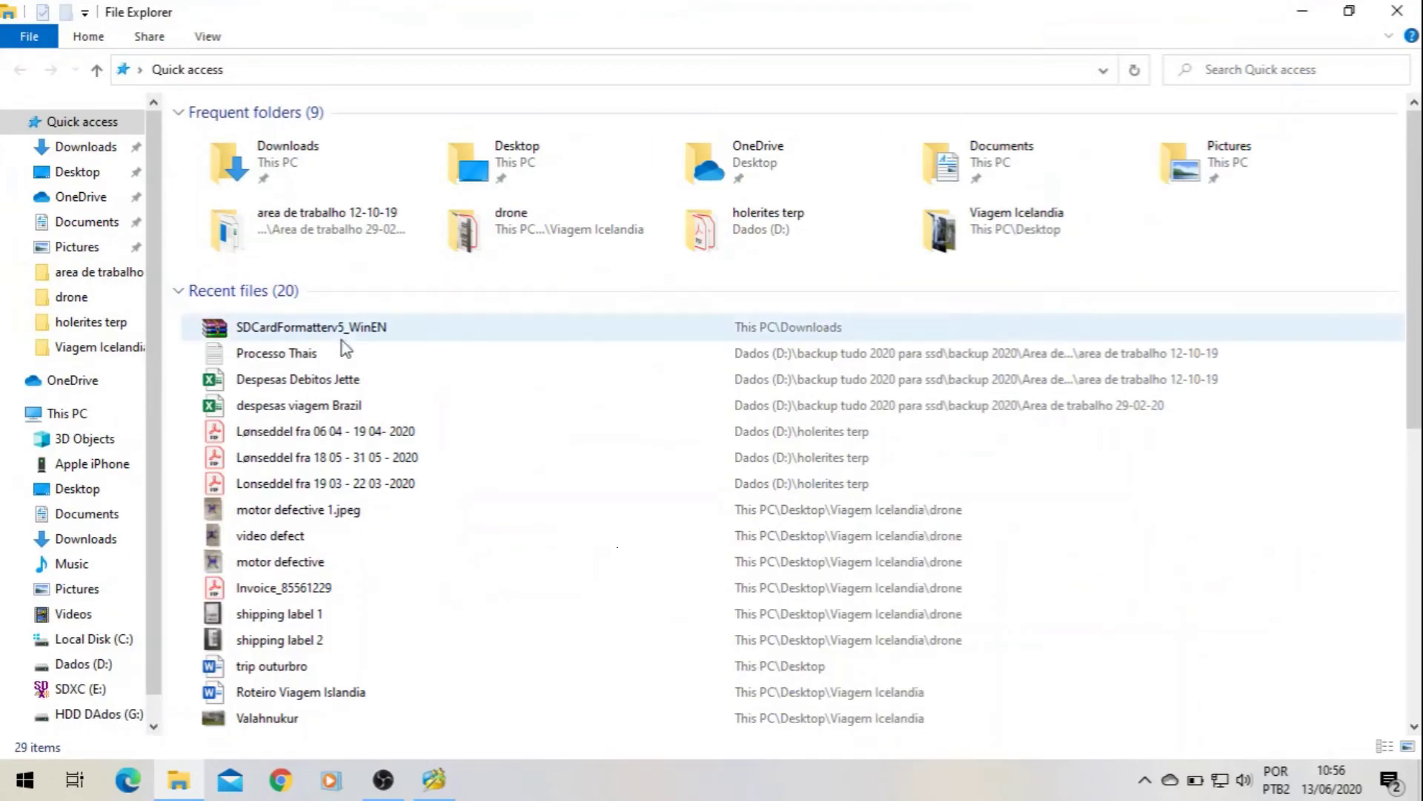
click(65, 415)
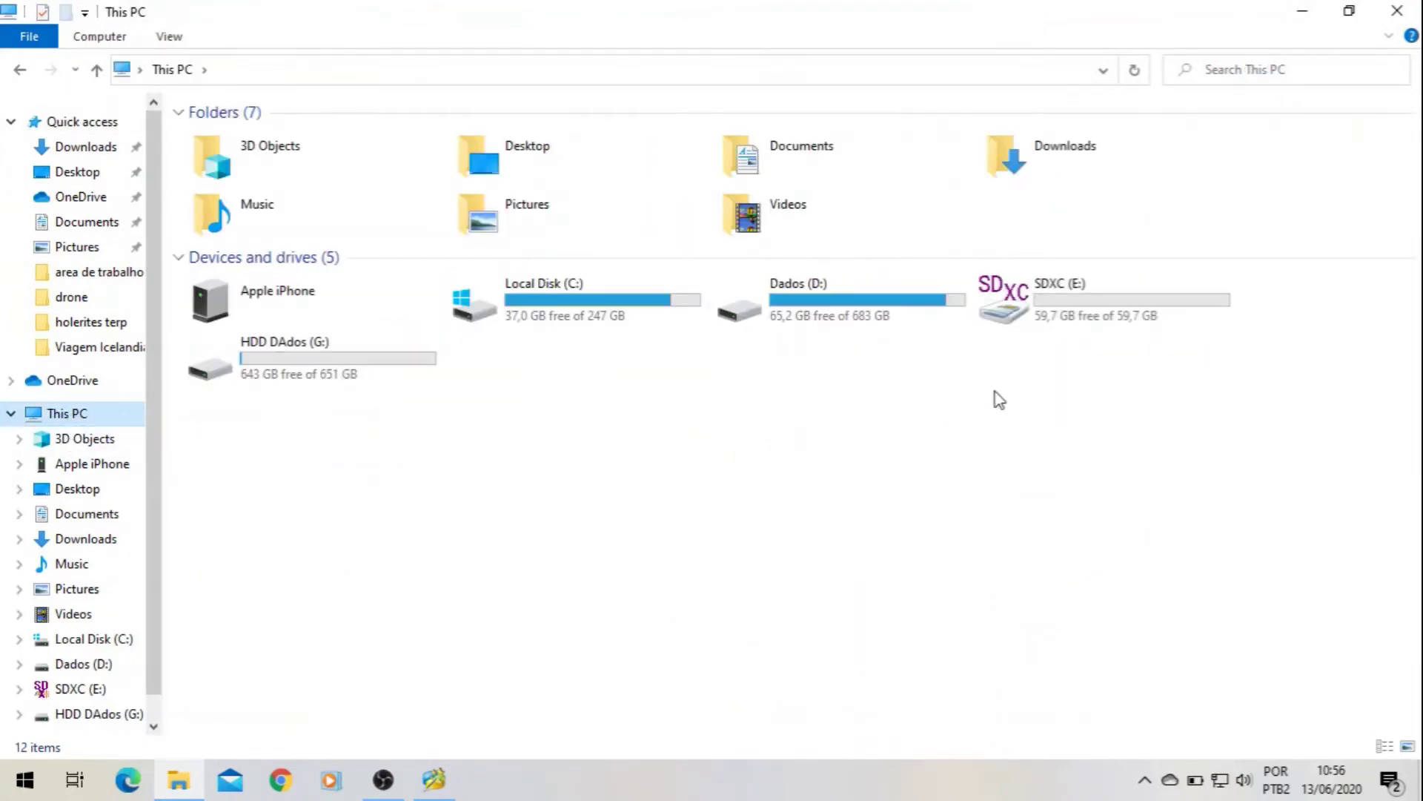
double_click(1060, 292)
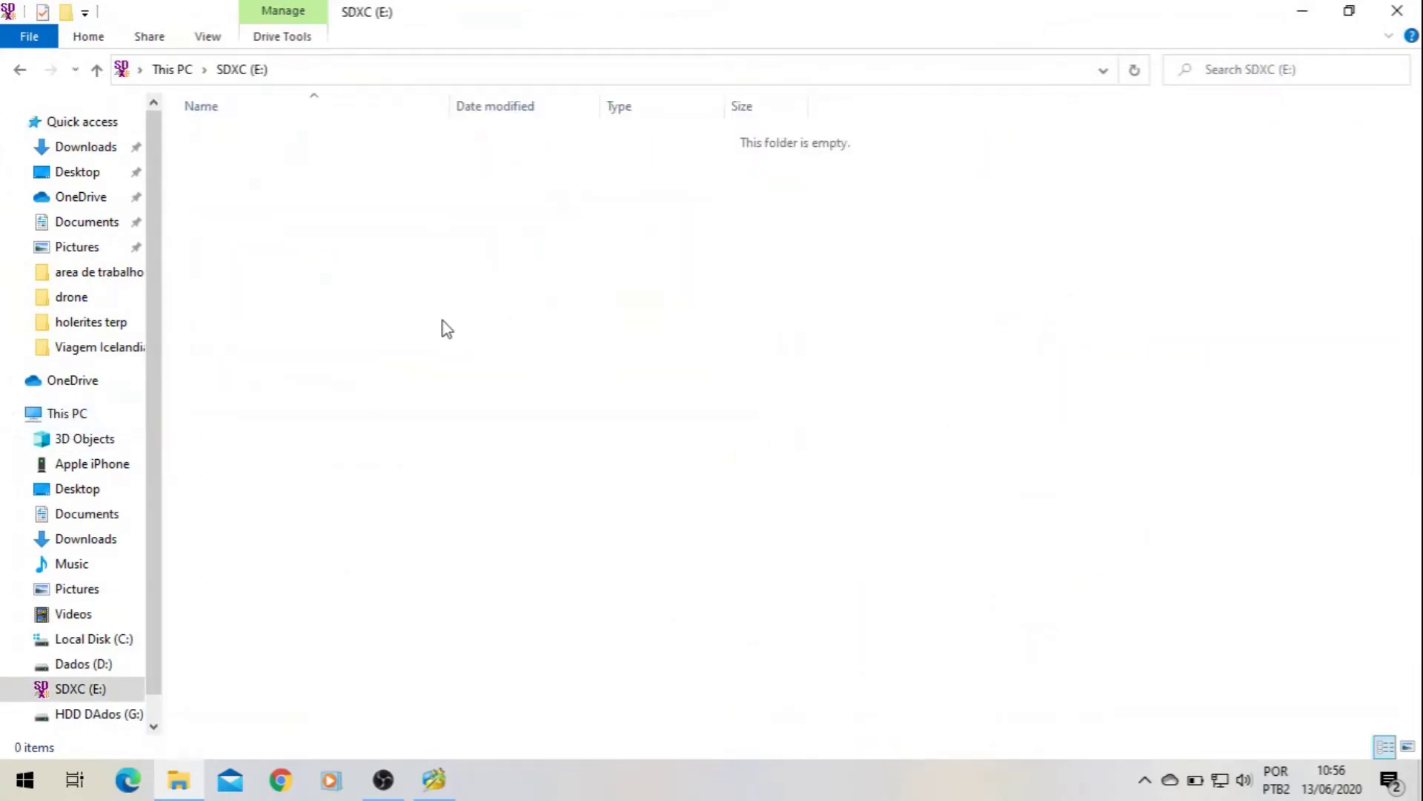
- Create a new folder named Video on the card
right_click(312, 255)
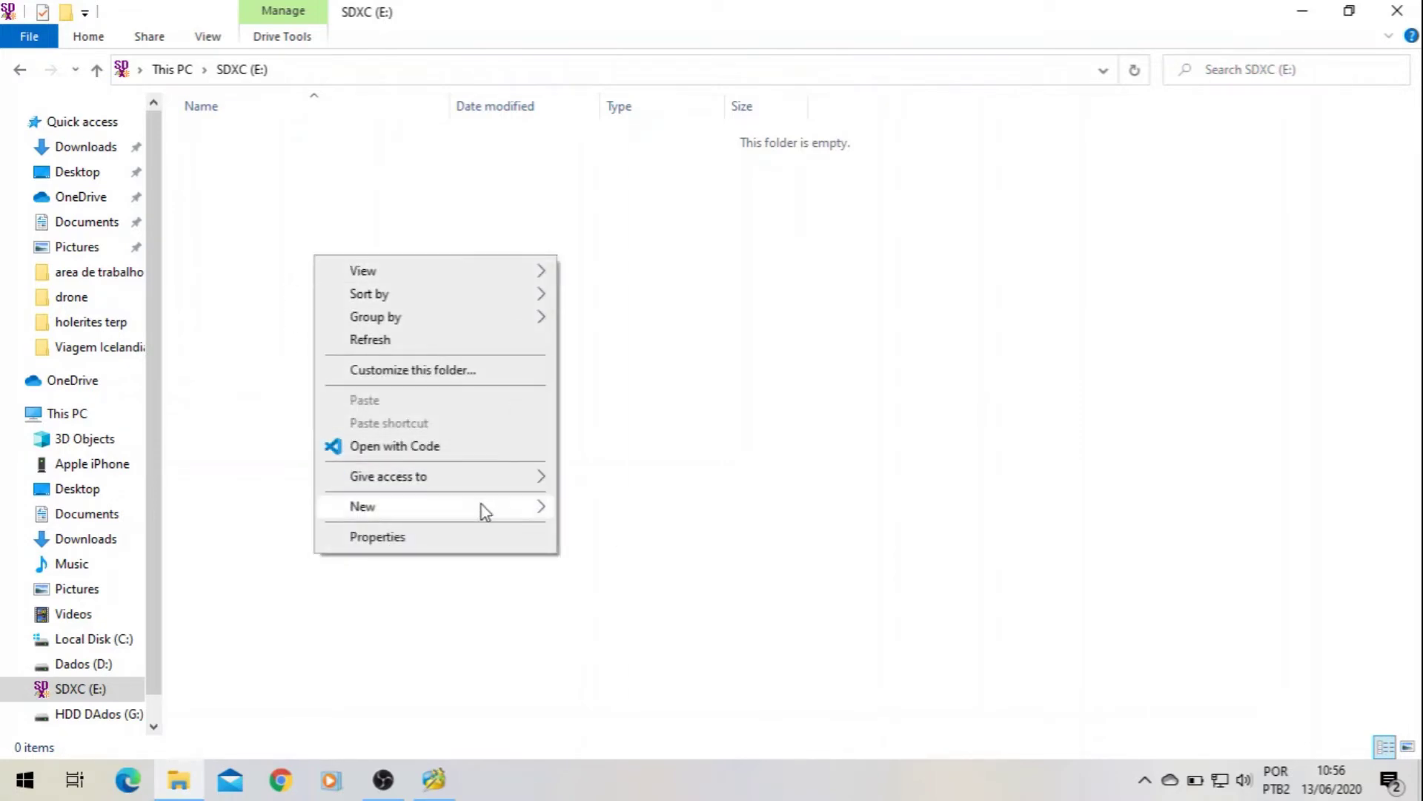
mouse_move(497, 508)
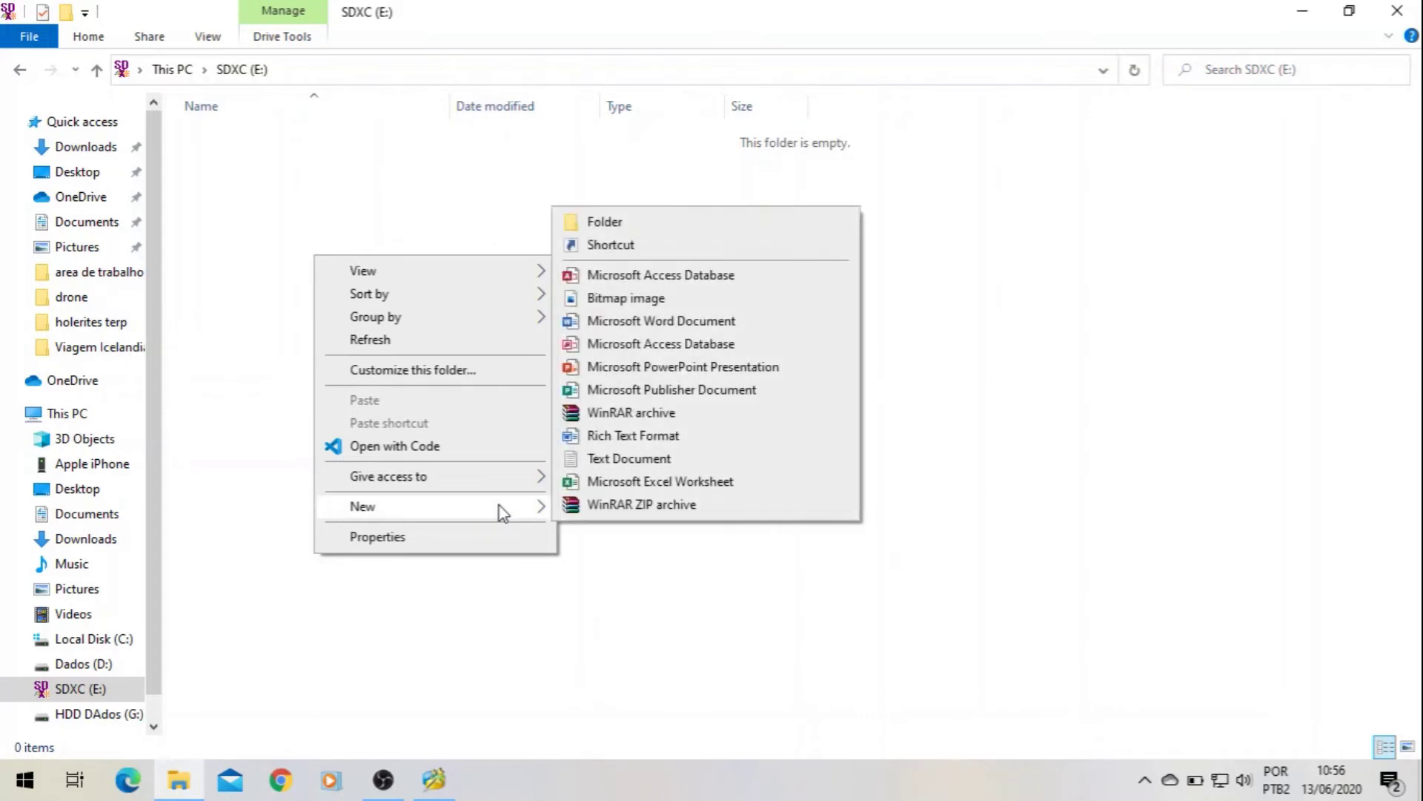
click(632, 222)
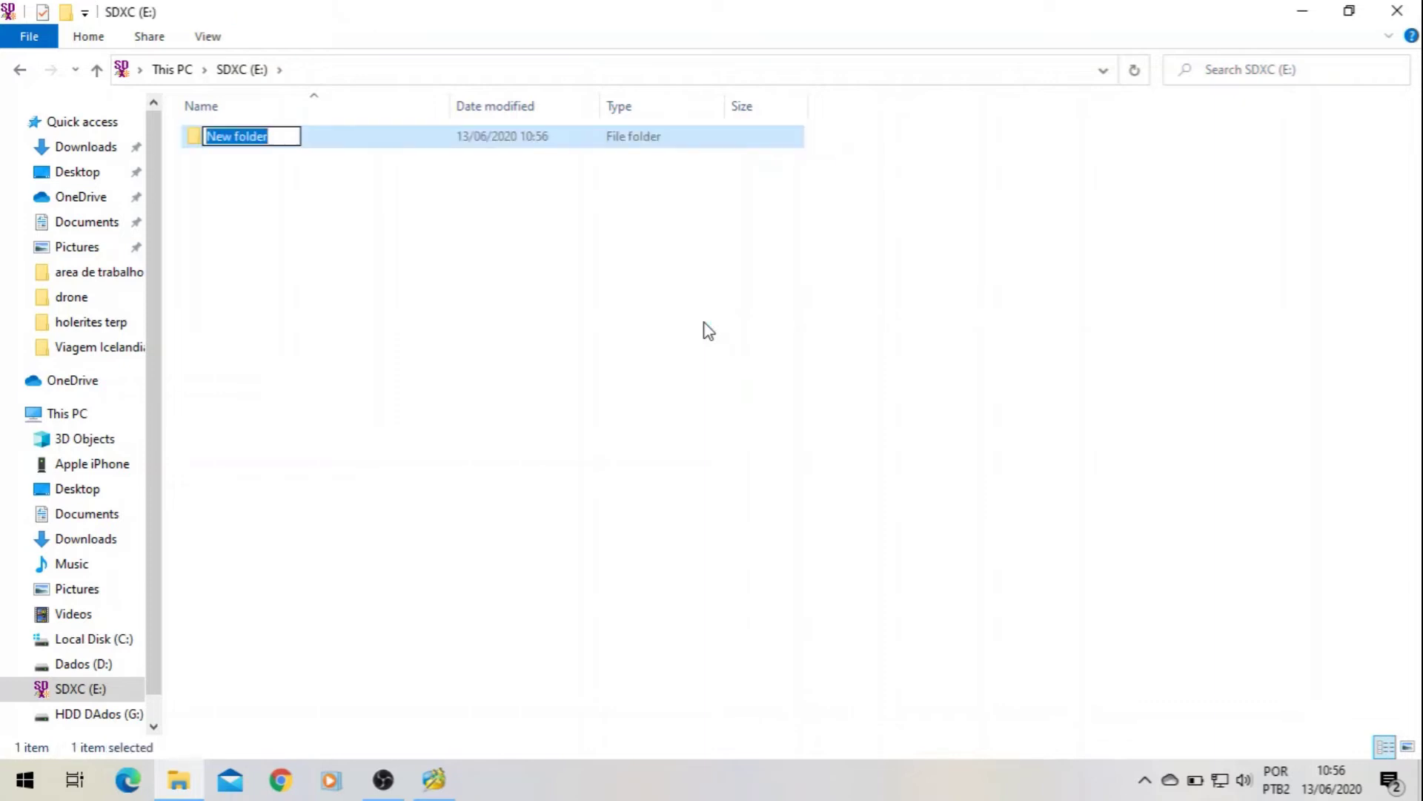
text(V)
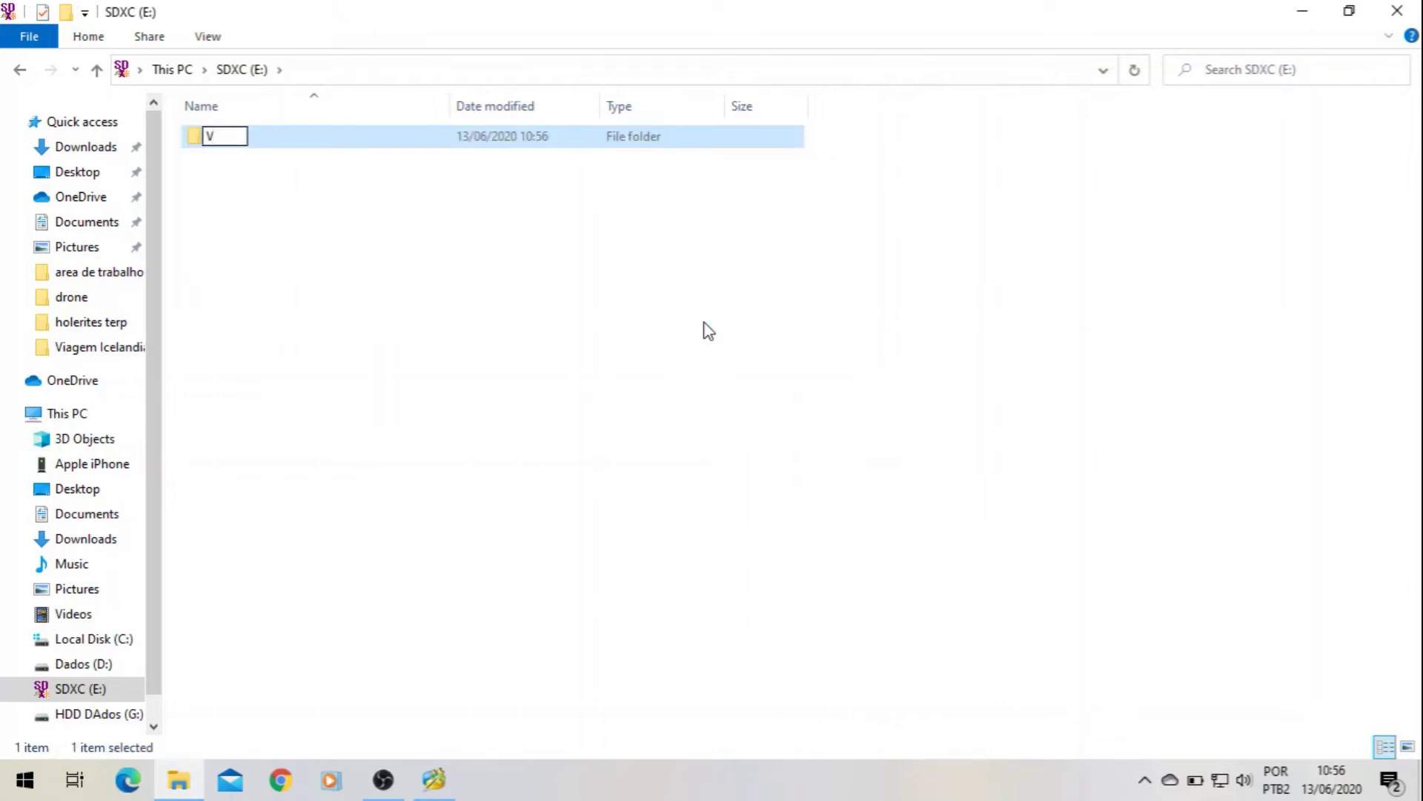
text(ideo)
key(Return)
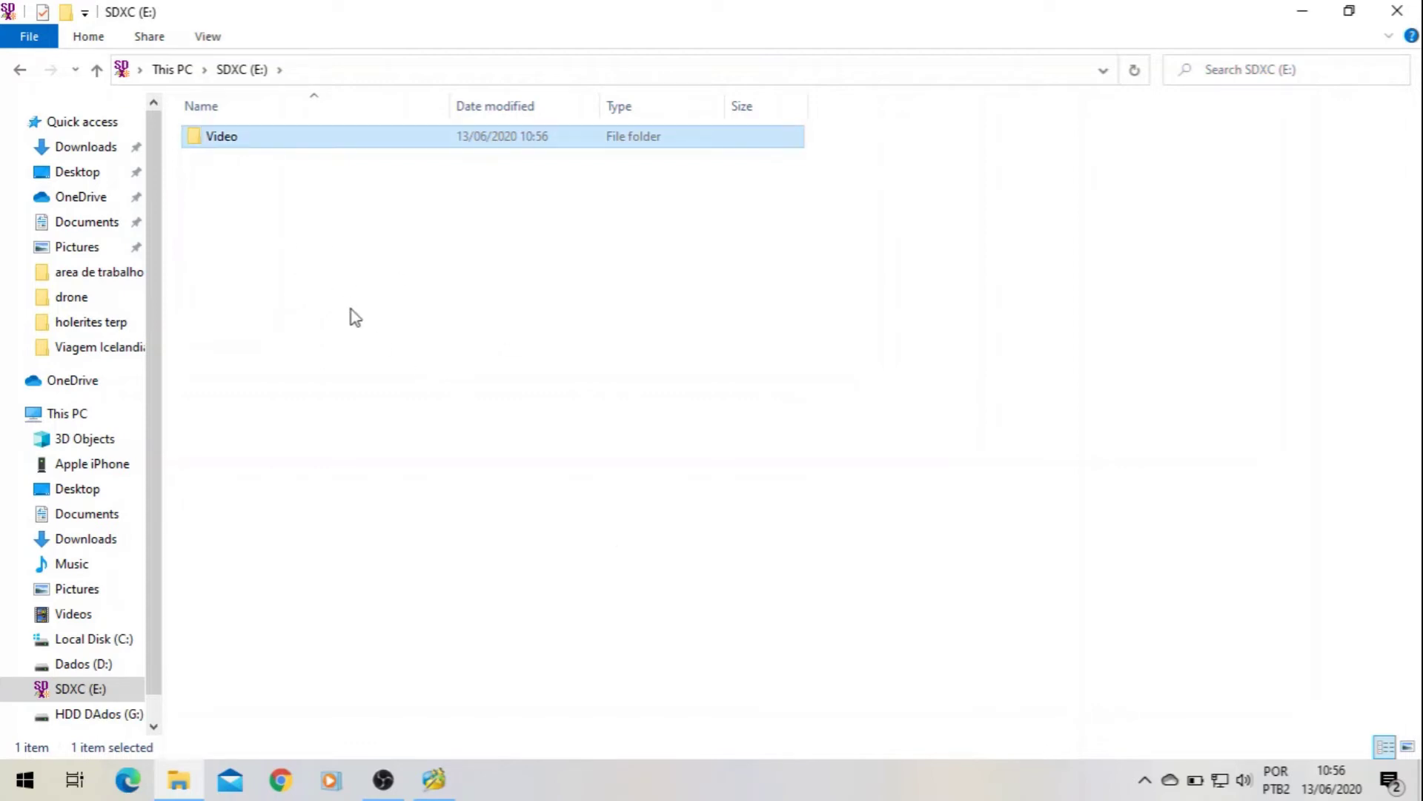
- Create two more folders on the card, named Photo and tmp
right_click(280, 214)
mouse_move(455, 482)
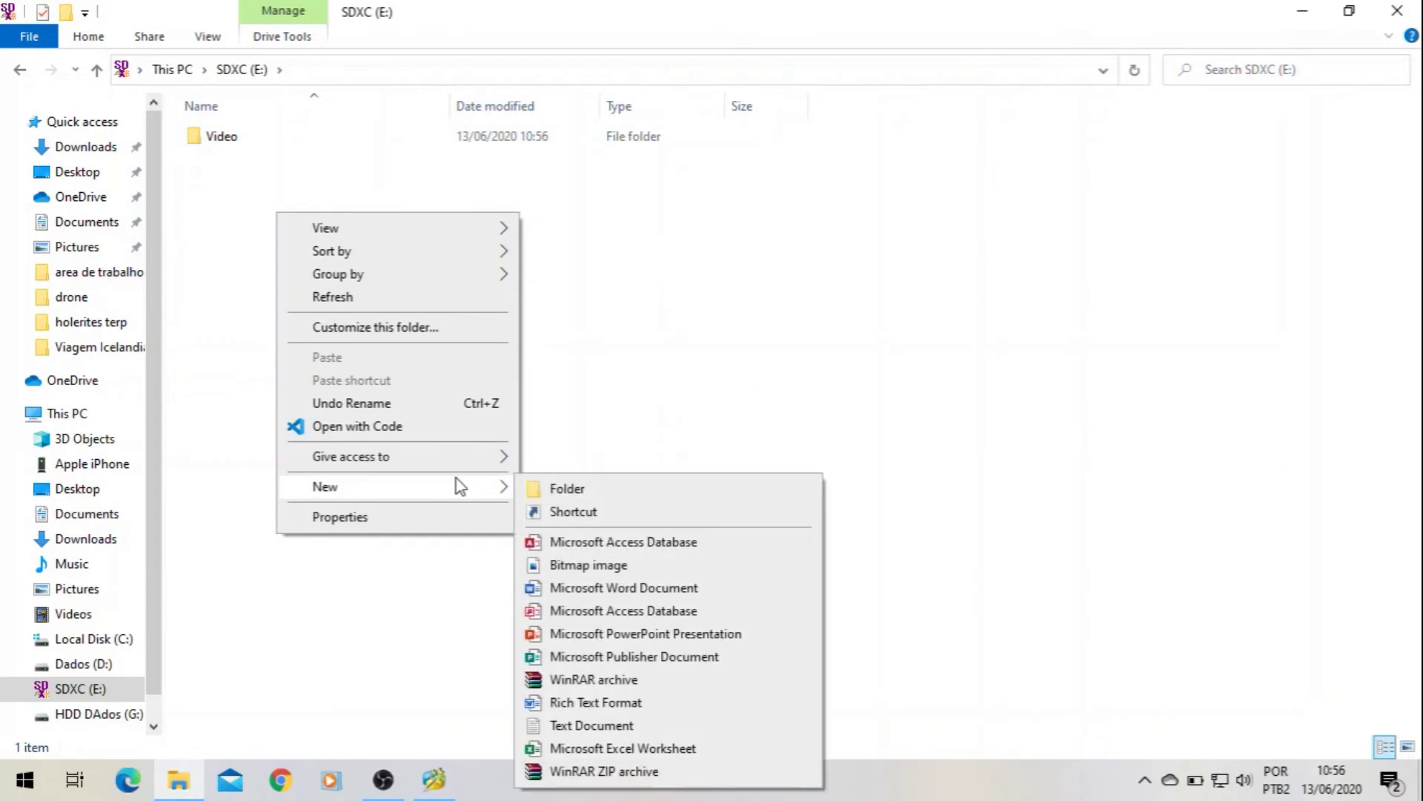
click(562, 488)
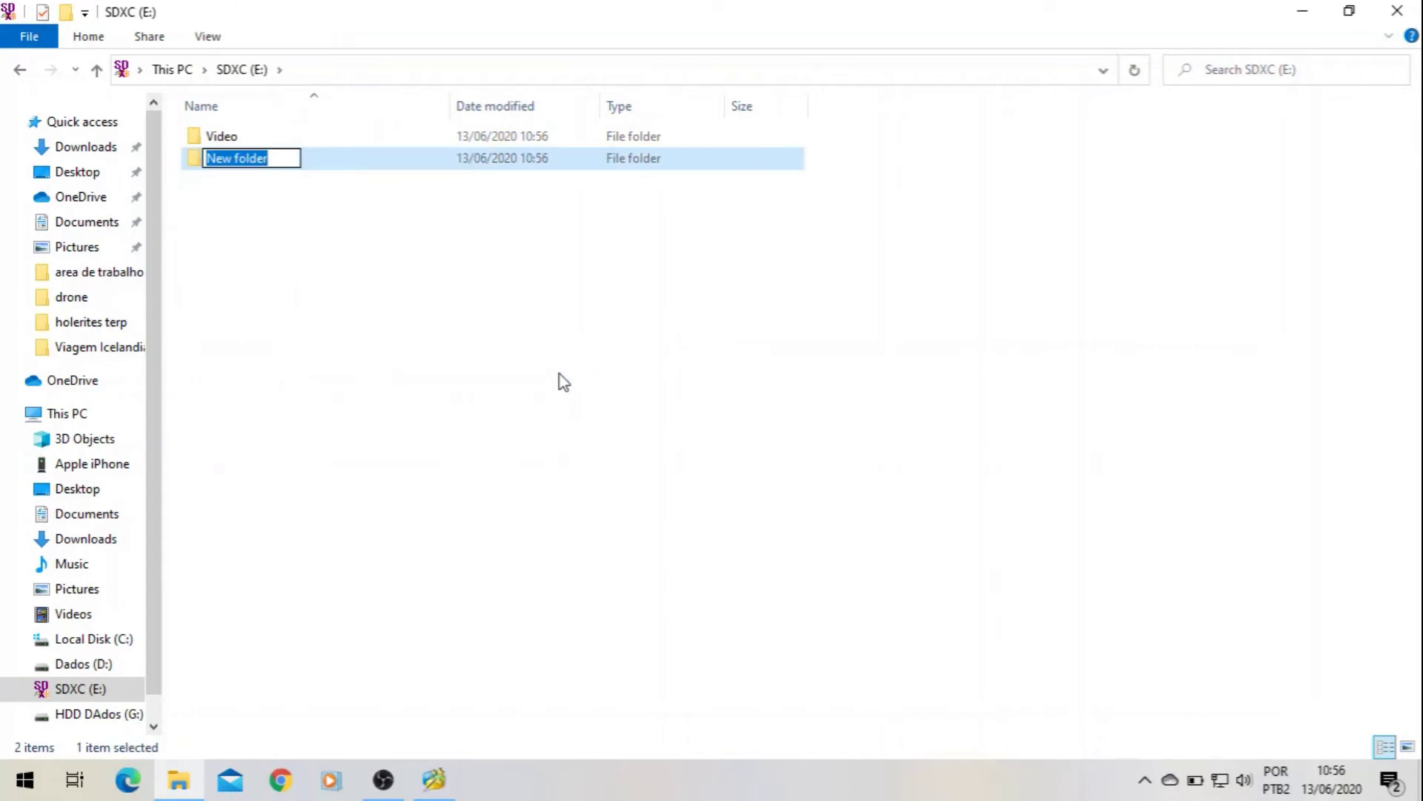
text(Photo)
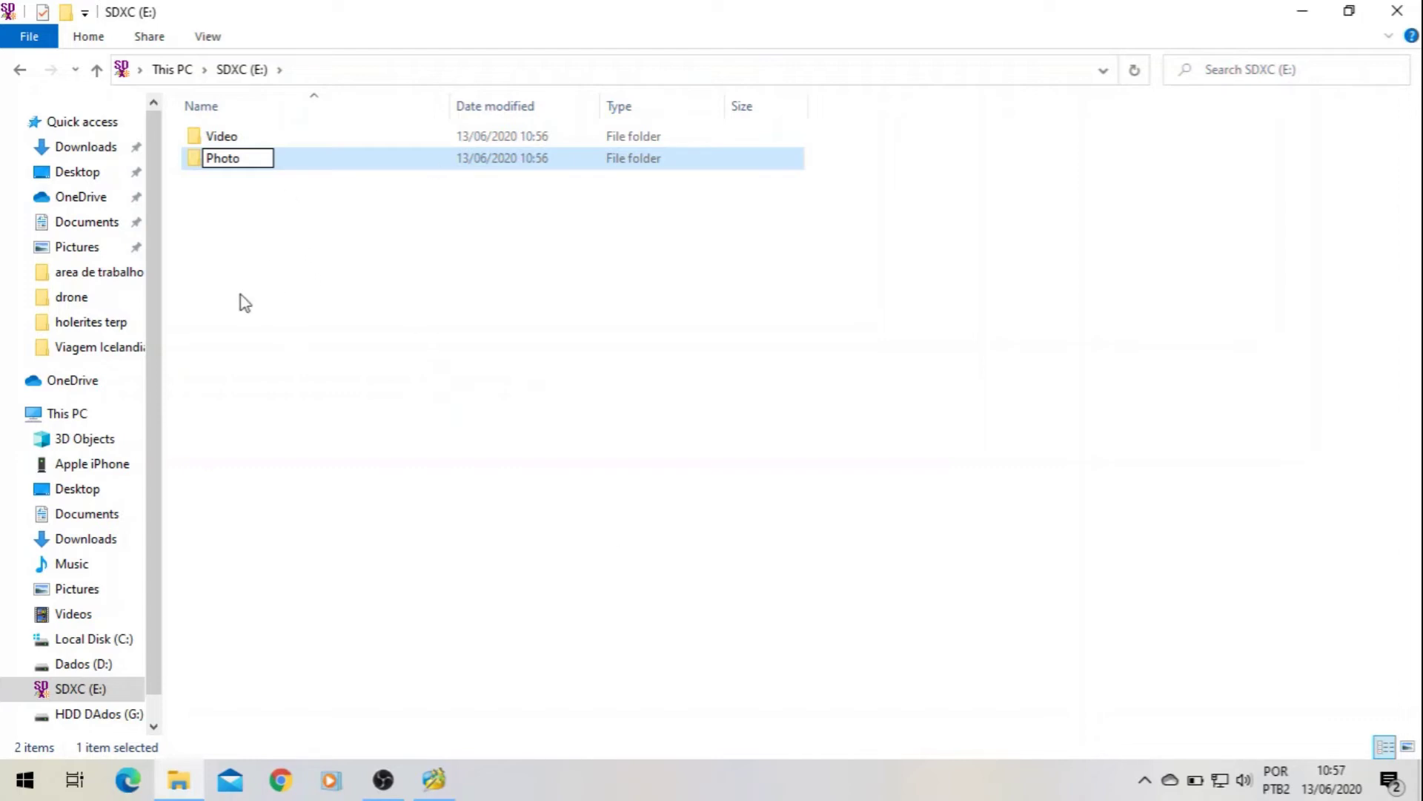
key(Return)
right_click(309, 261)
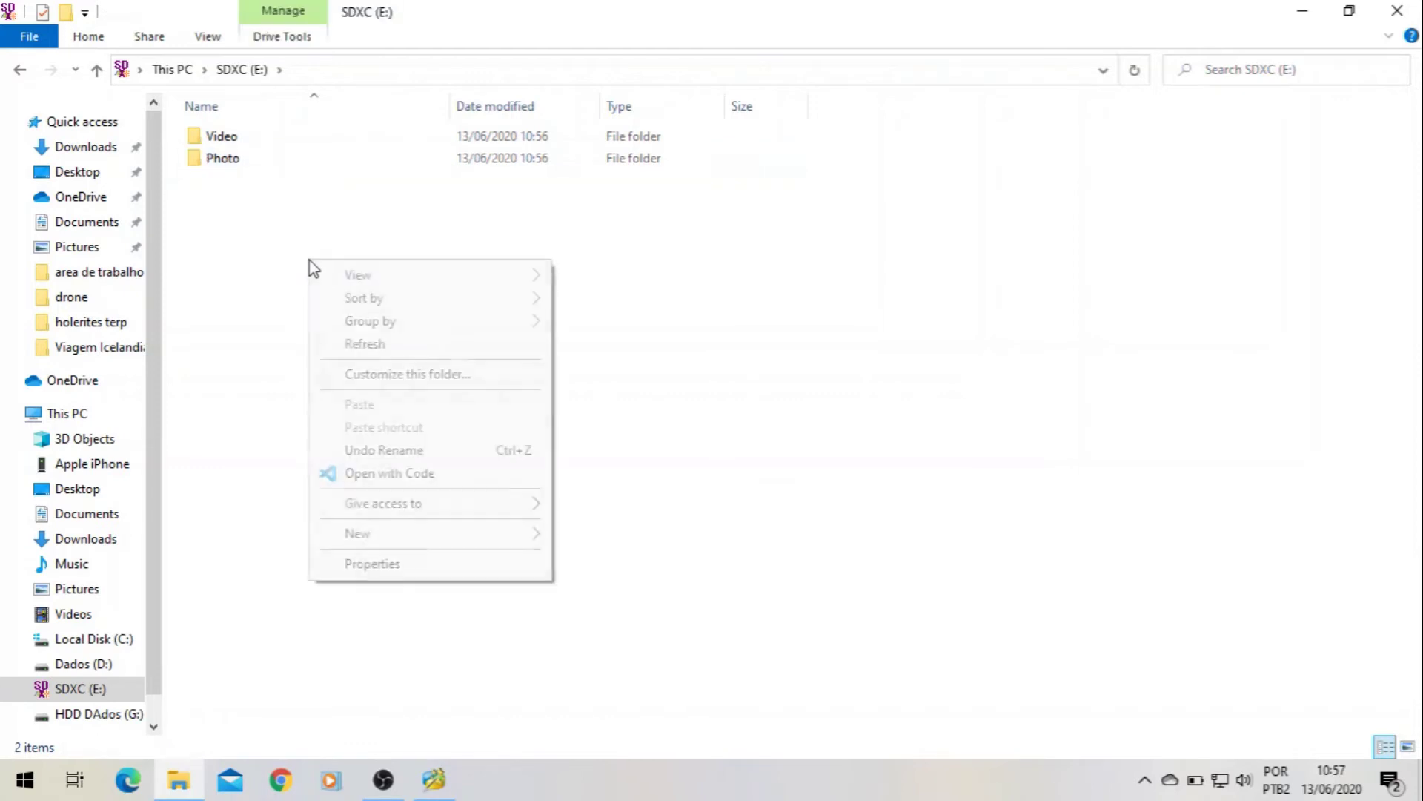
mouse_move(484, 540)
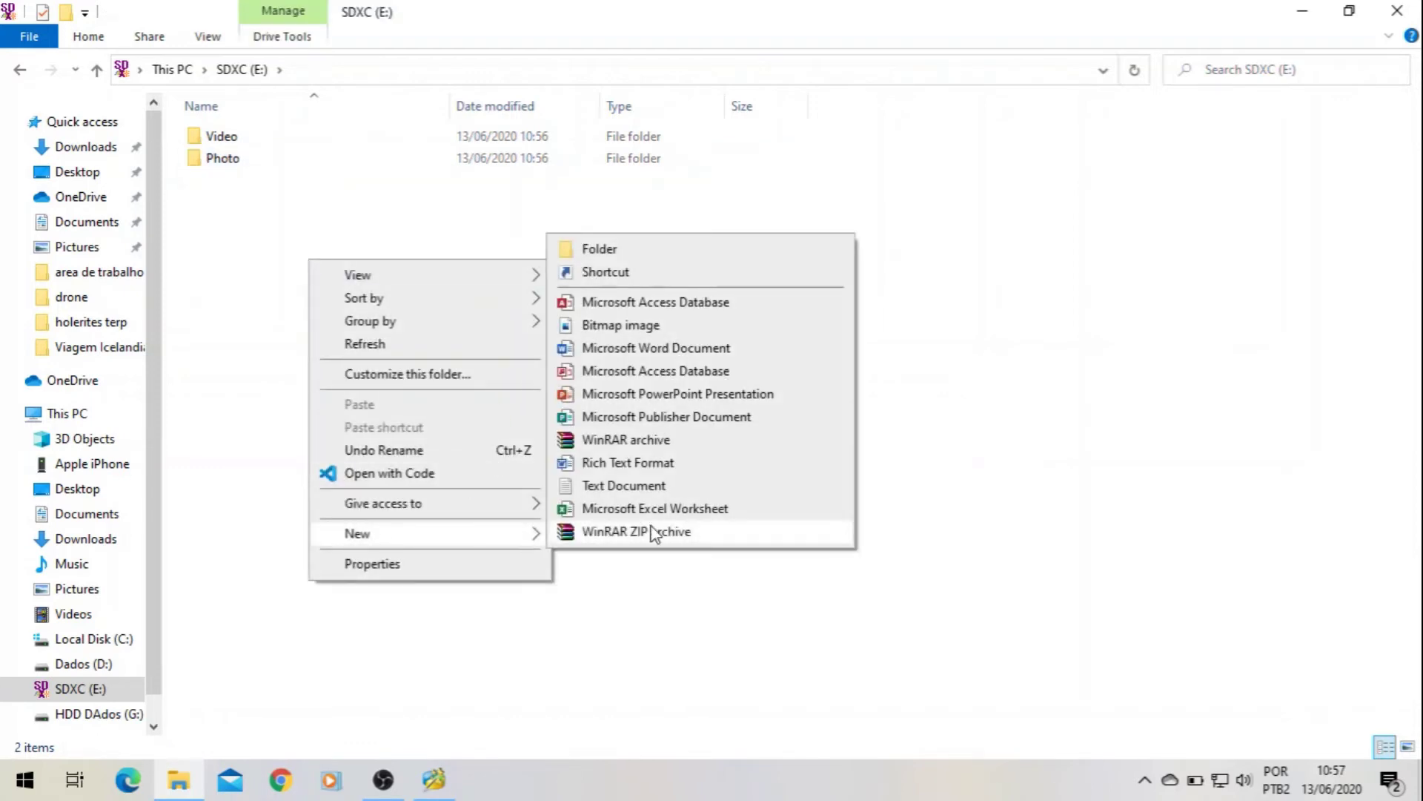
click(655, 249)
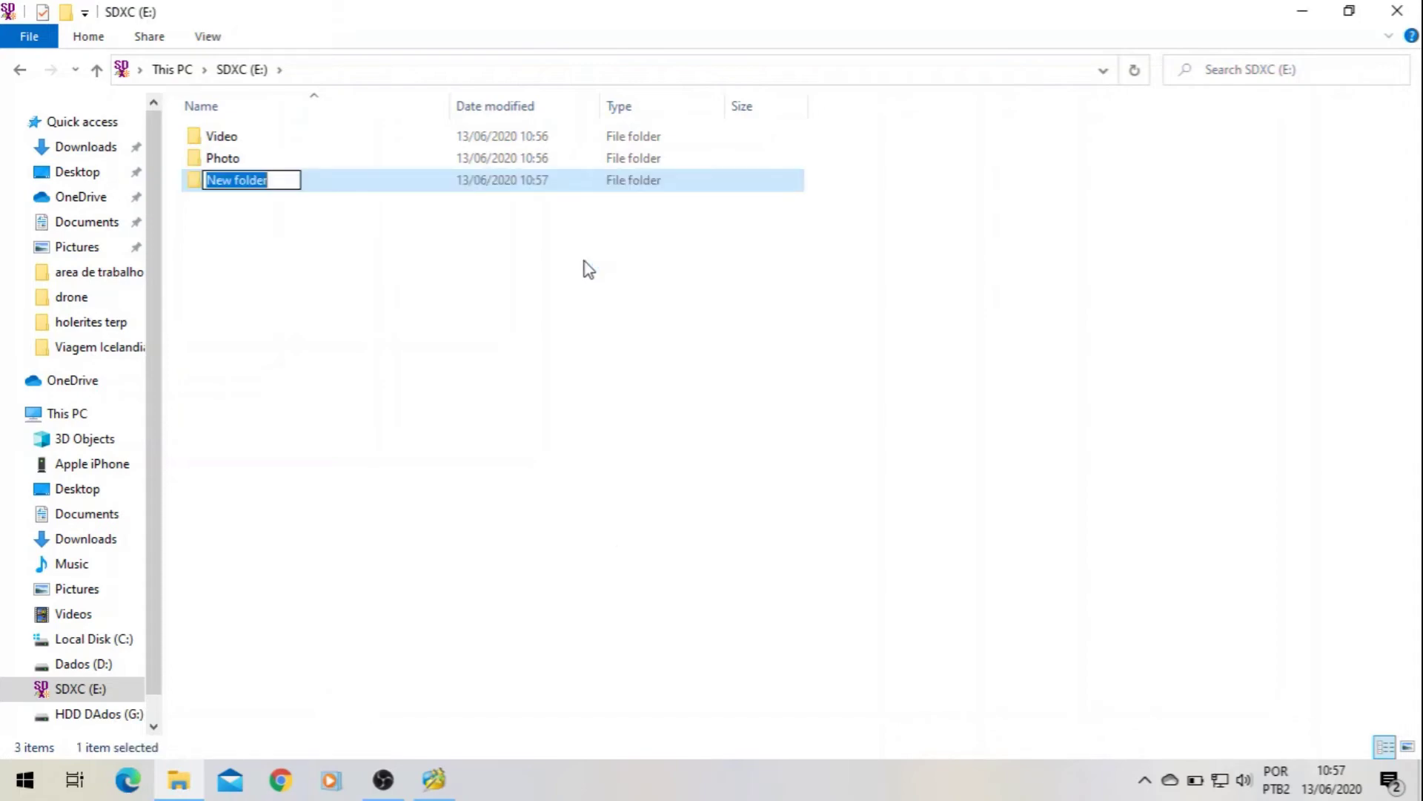
text(tmp)
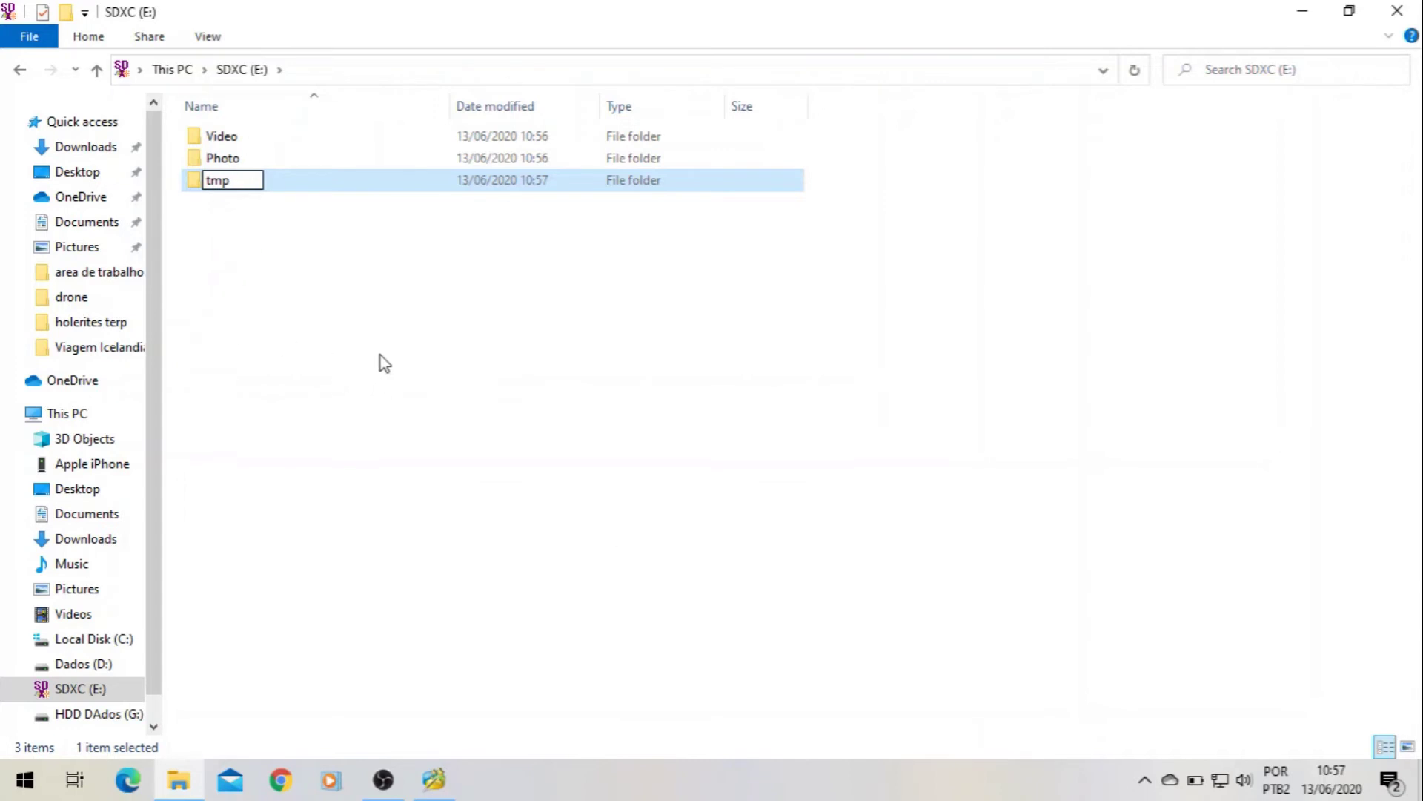
key(Return)
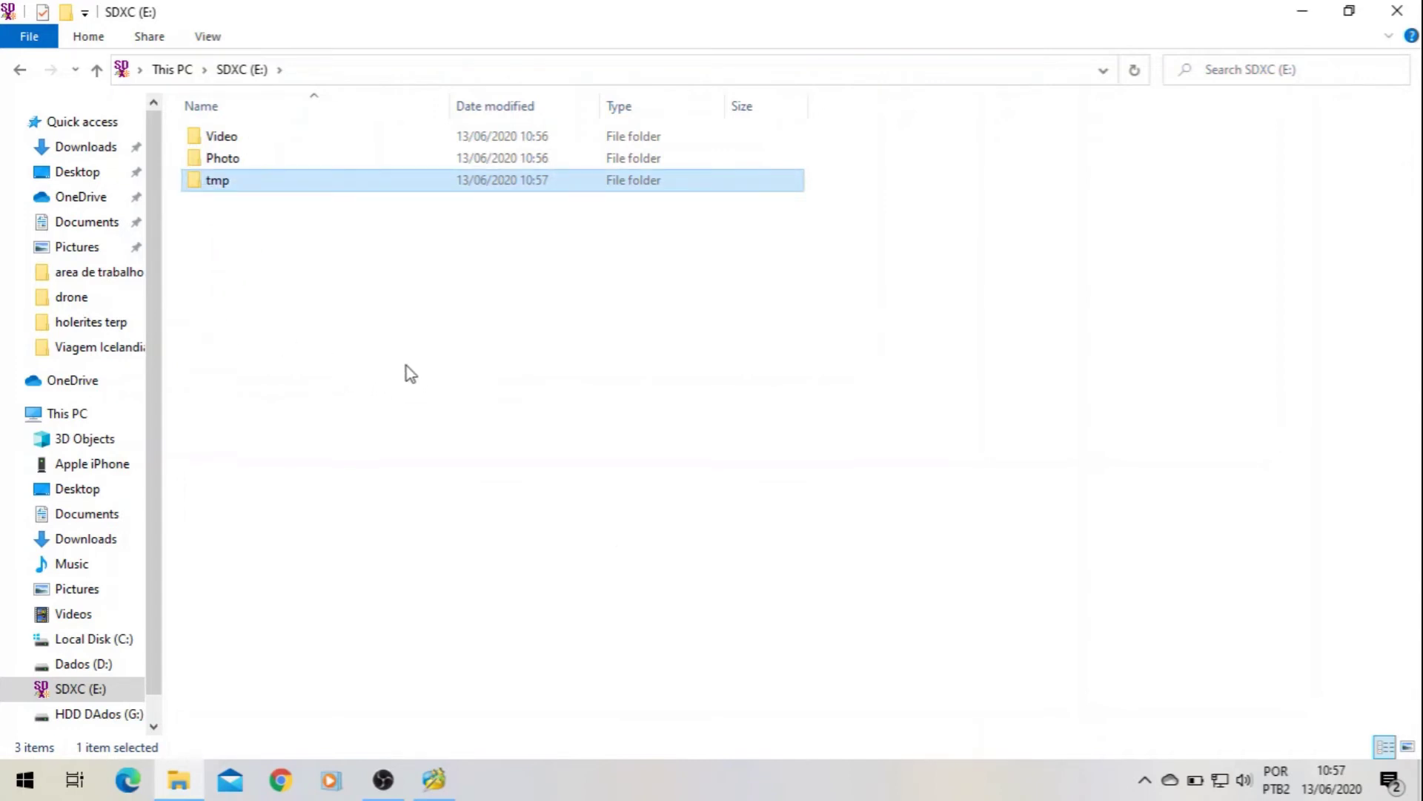